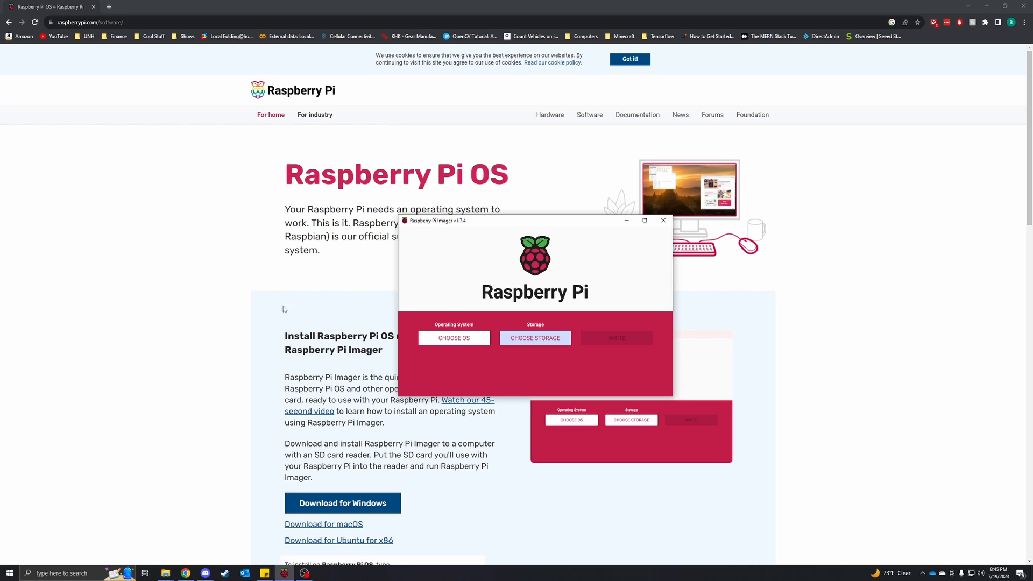
Minimize the browser and file explorer windows, and select the 30.9 GB Generic MassStorageClass USB Device as the storage
click(986, 6)
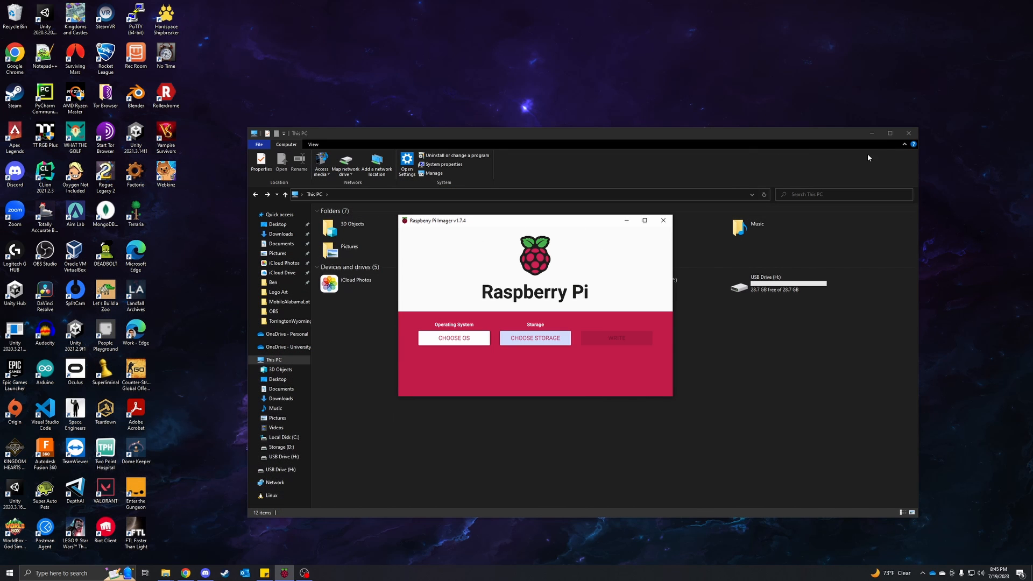
click(869, 132)
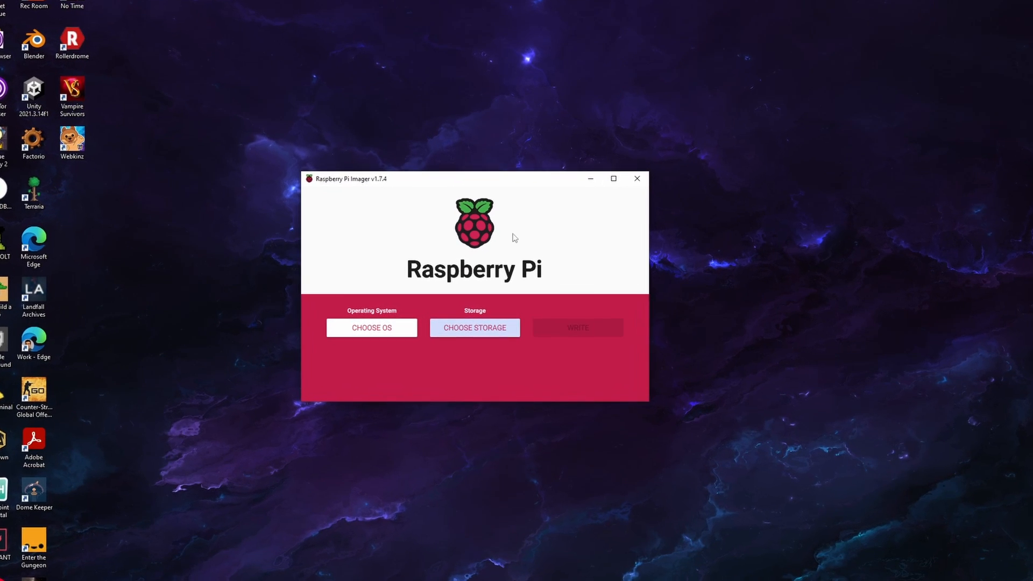
click(469, 332)
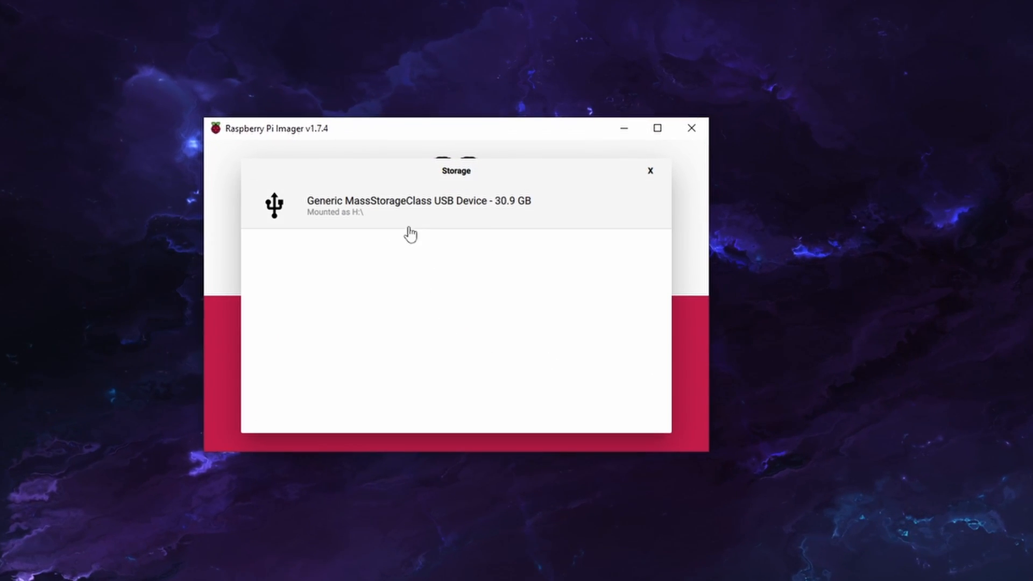
click(482, 220)
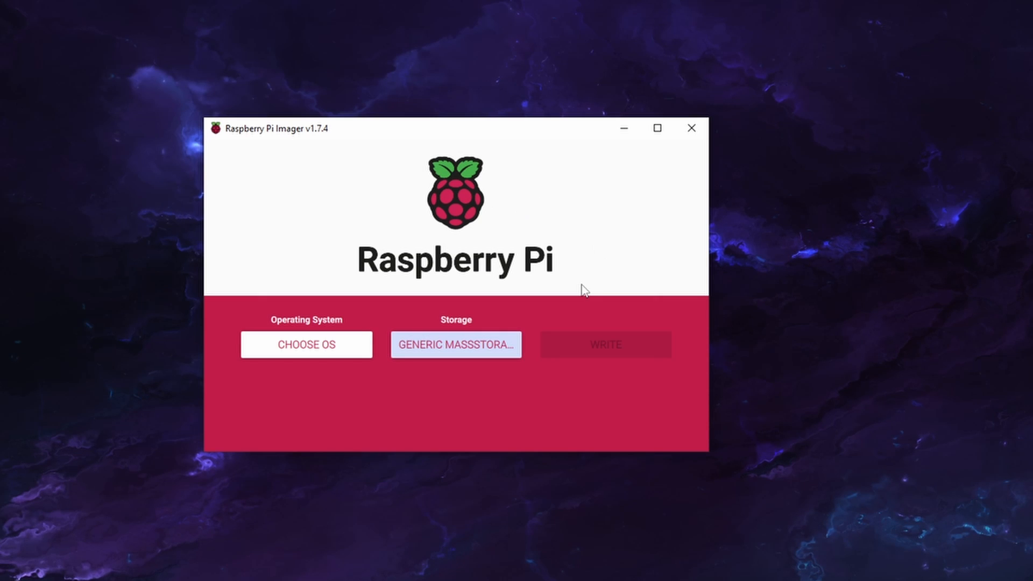
Look through the other Raspberry Pi OS and general-purpose OS images, and select Raspberry Pi OS (32-bit) as the operating system
click(334, 347)
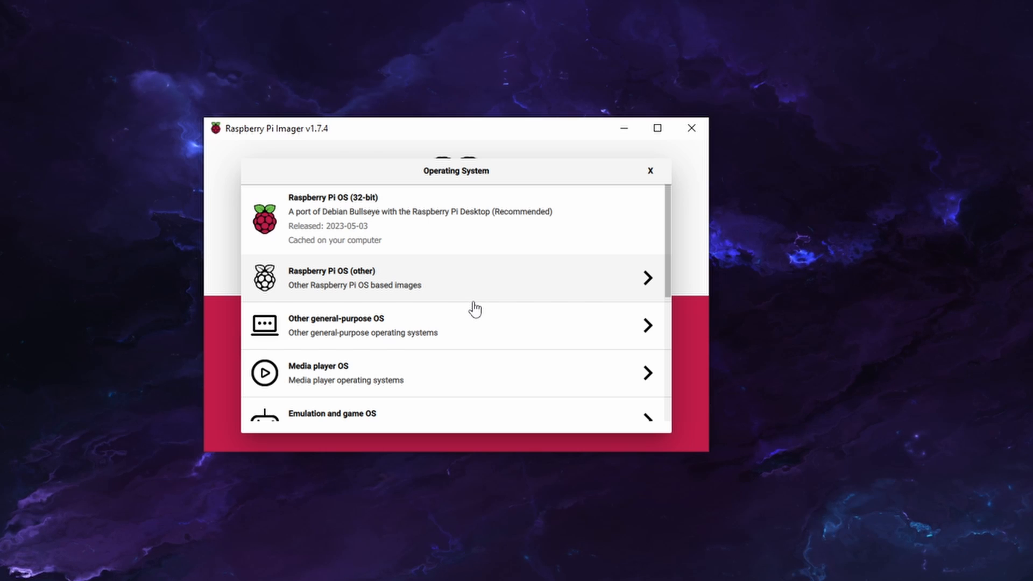
click(396, 280)
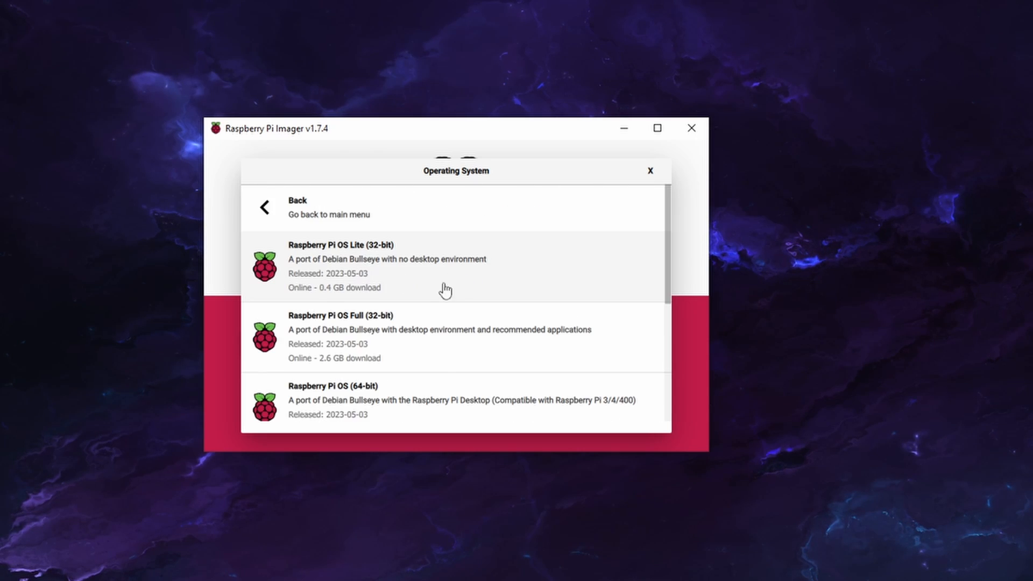
scroll(445, 290, down, 3)
scroll(396, 282, up, 3)
click(265, 205)
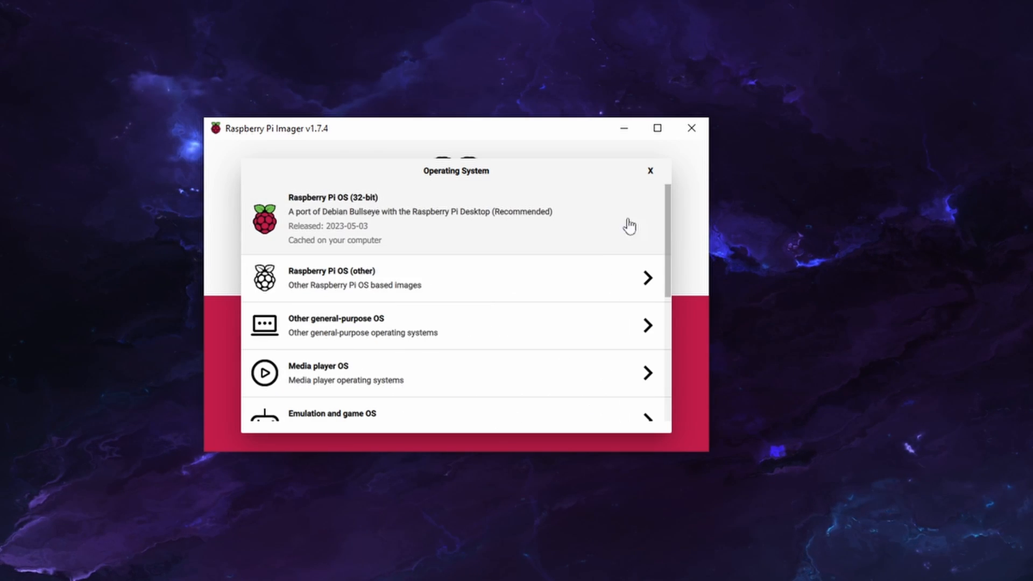
click(471, 341)
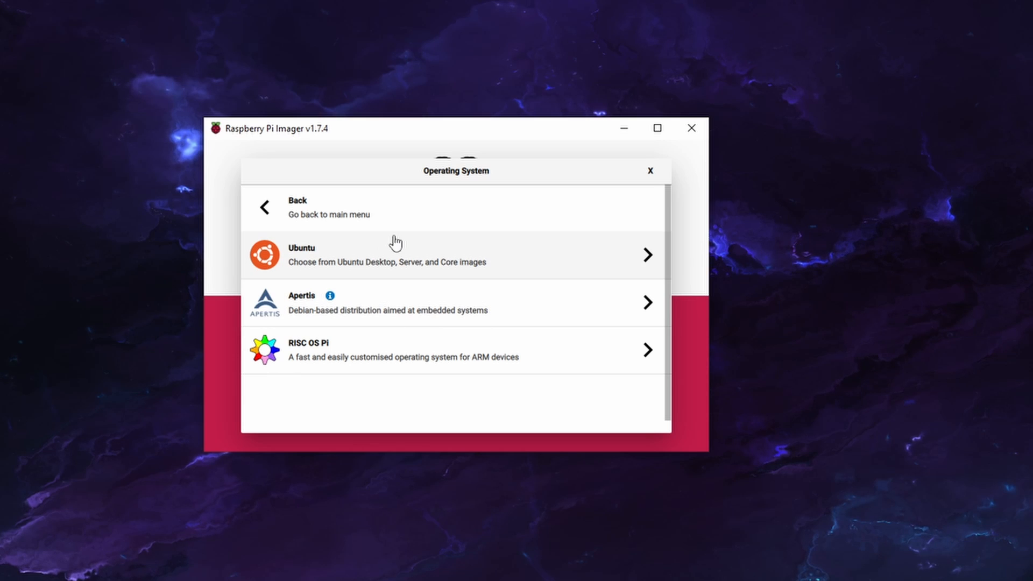
click(261, 203)
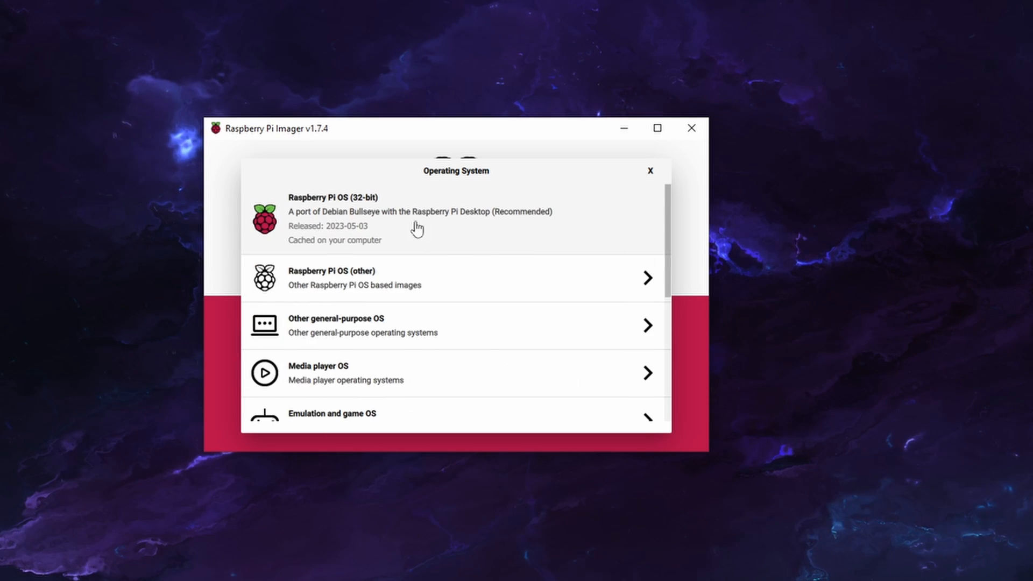
scroll(415, 361, down, 5)
scroll(417, 361, up, 5)
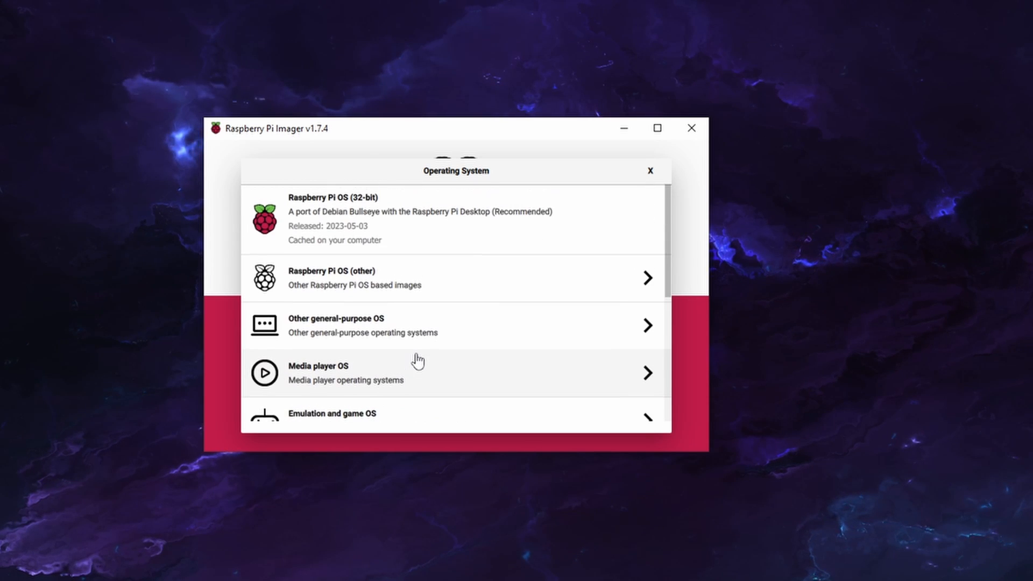
click(410, 216)
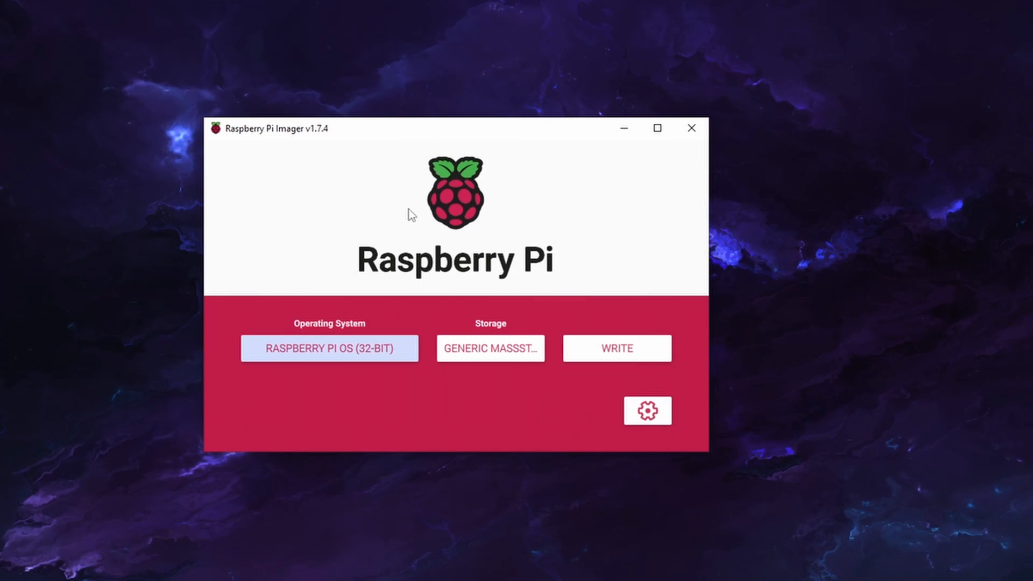
Enable the custom hostname in the advanced options and set it to video
click(648, 411)
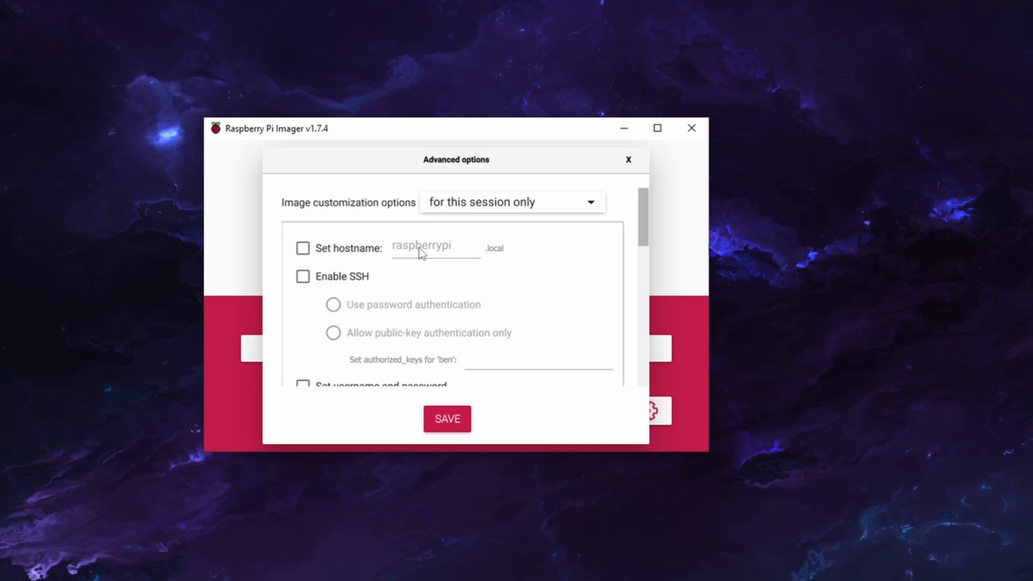
click(331, 251)
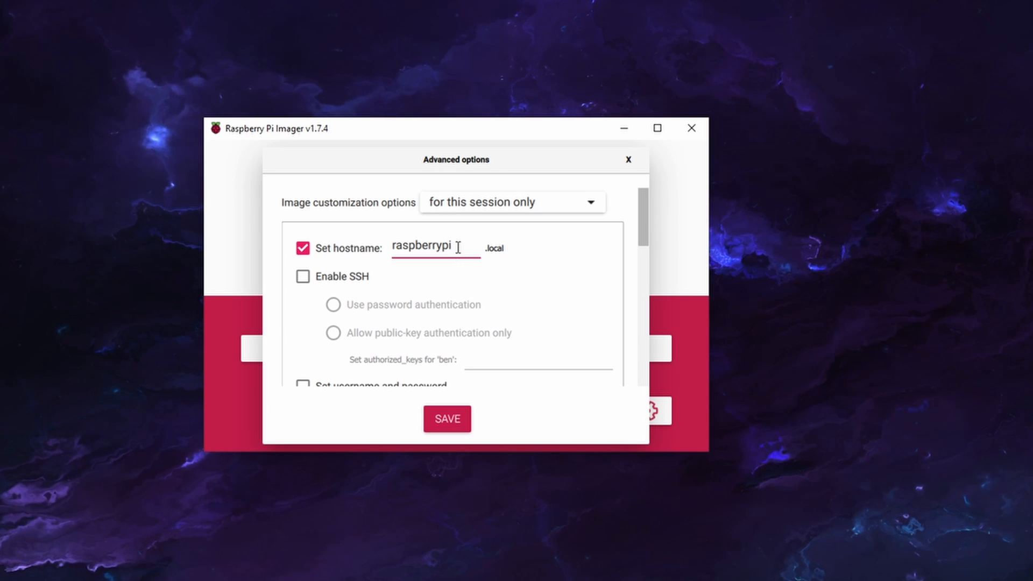
key(BackSpace)
key(BackSpace)
key(BackSpace)
key(BackSpace)
key(BackSpace)
key(BackSpace)
key(BackSpace)
key(BackSpace)
key(BackSpace)
key(BackSpace)
key(BackSpace)
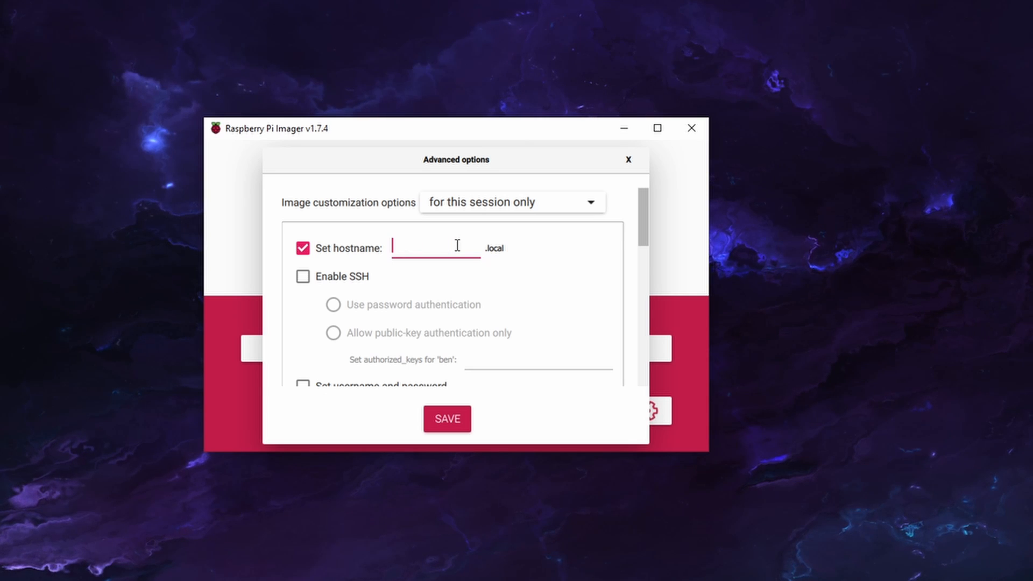
text(video)
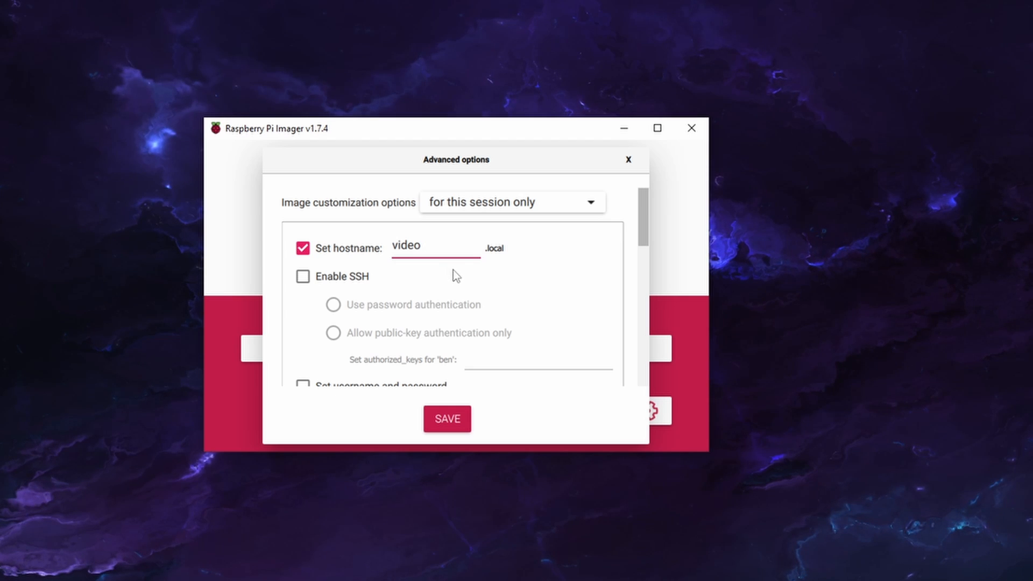
Enable SSH with password authentication and enter the user account password
click(352, 279)
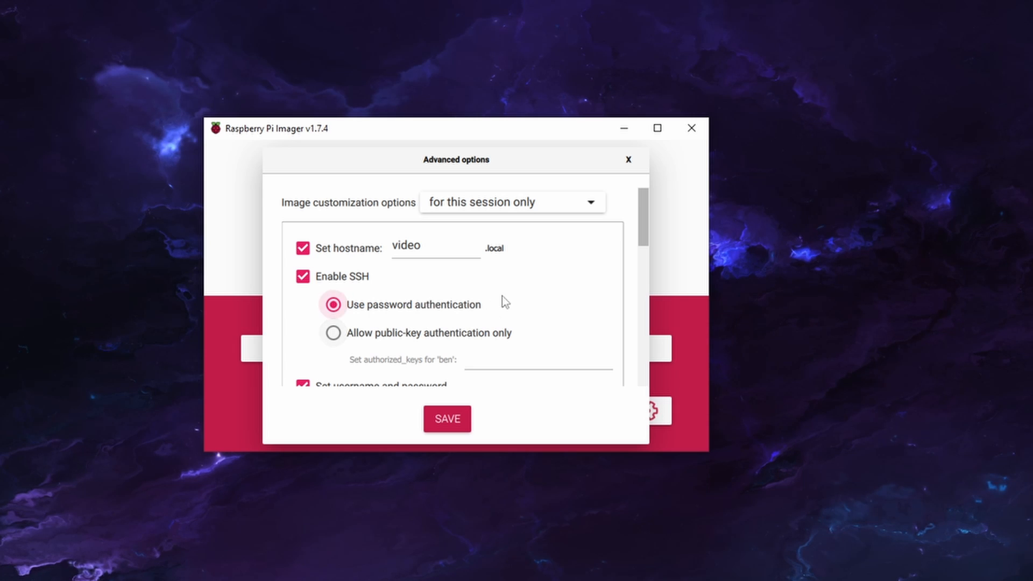
scroll(468, 299, down, 4)
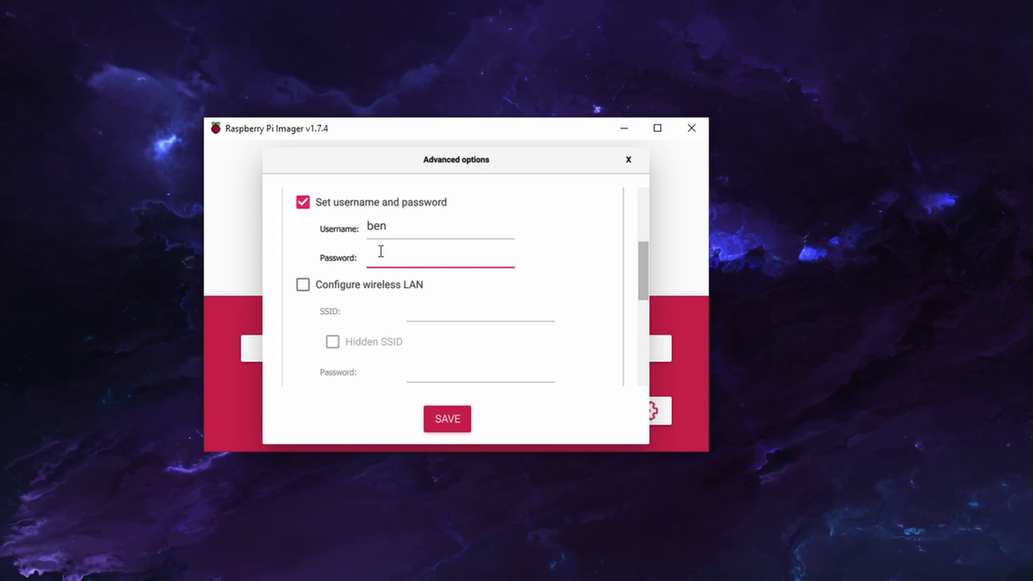
text(•••)
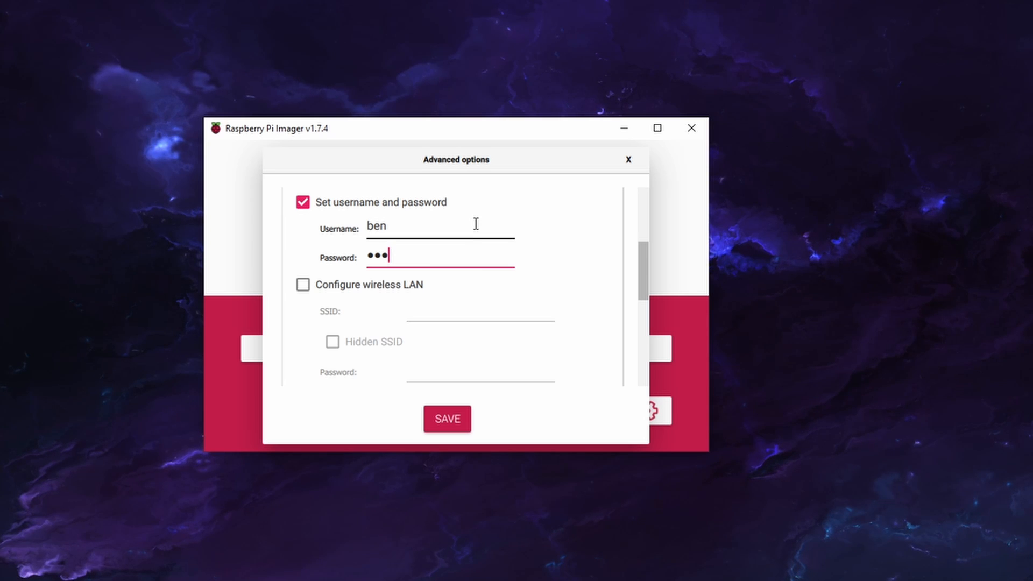
Enable the wireless LAN configuration, mark the SSID as hidden and turn off showing the password
click(376, 293)
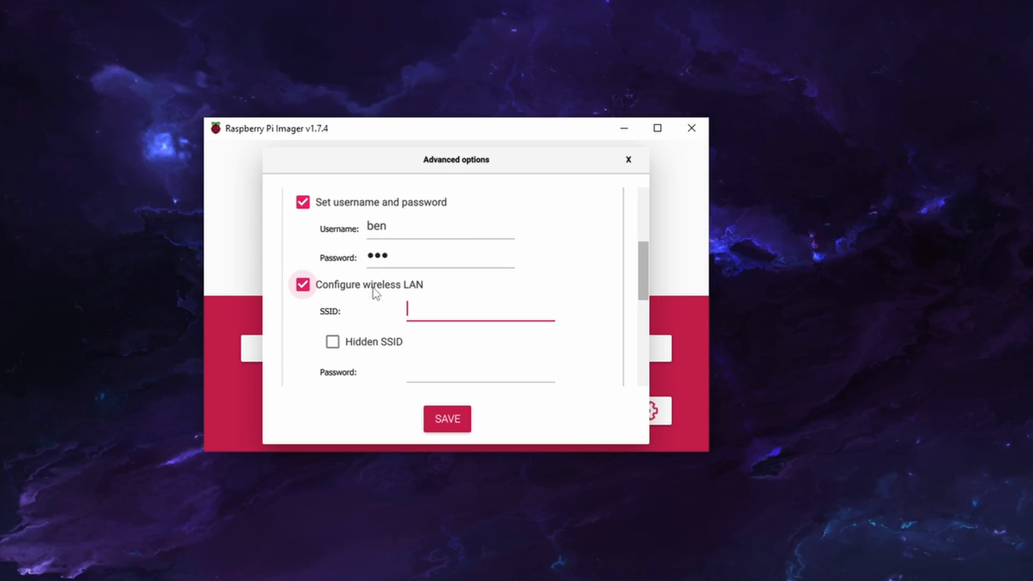
scroll(434, 302, down, 3)
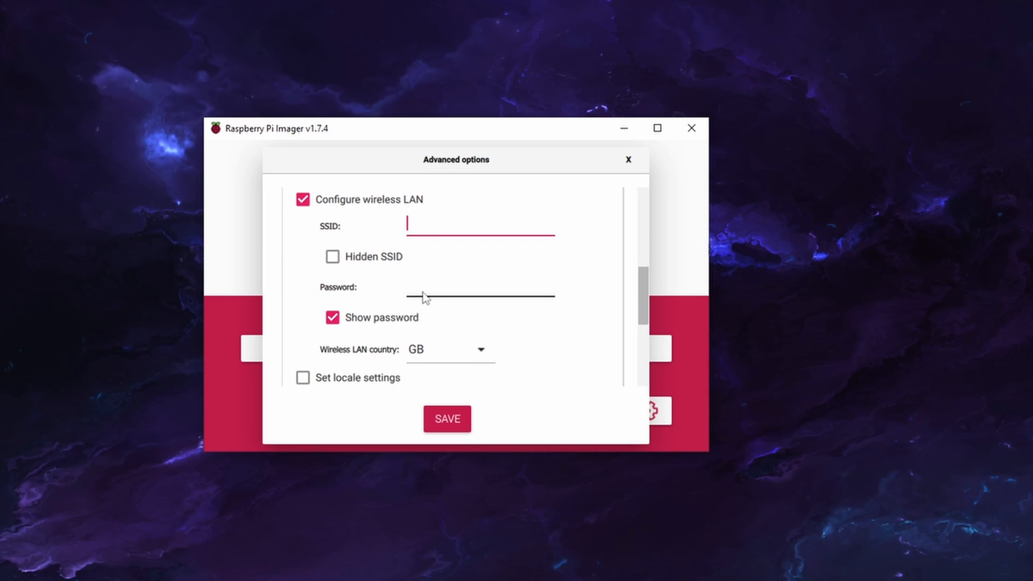
scroll(424, 295, up, 3)
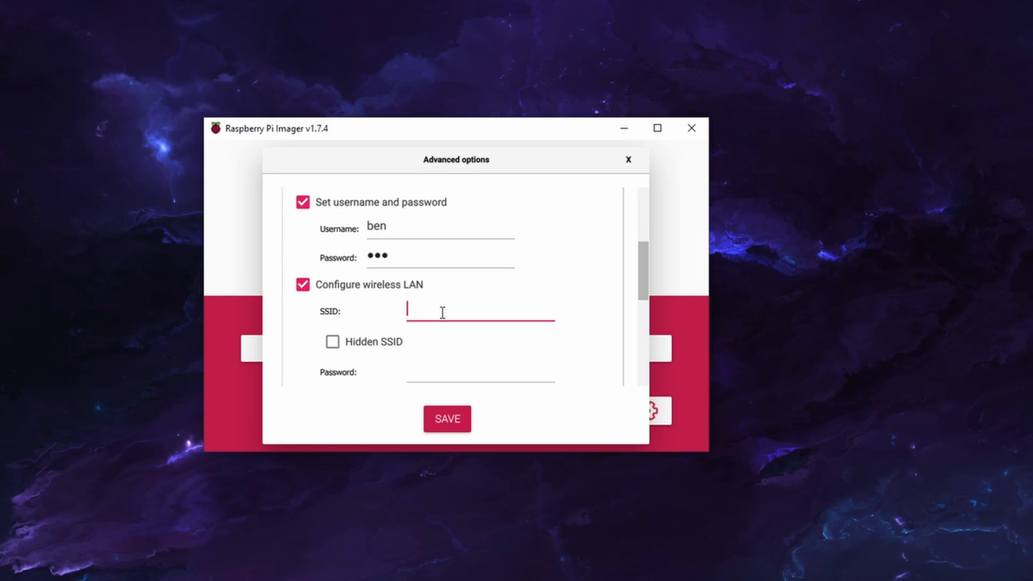
scroll(442, 313, down, 3)
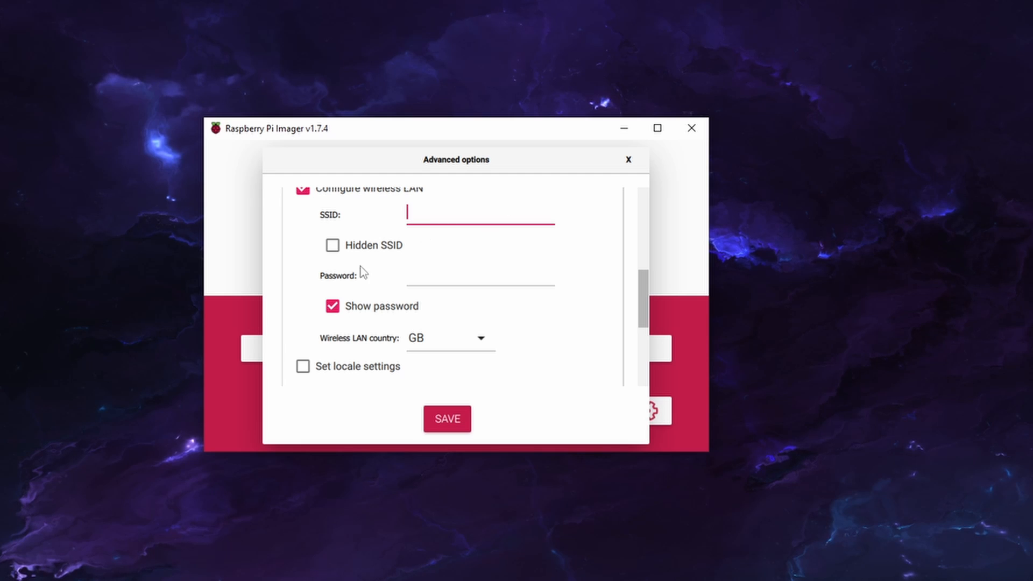
click(377, 245)
click(385, 307)
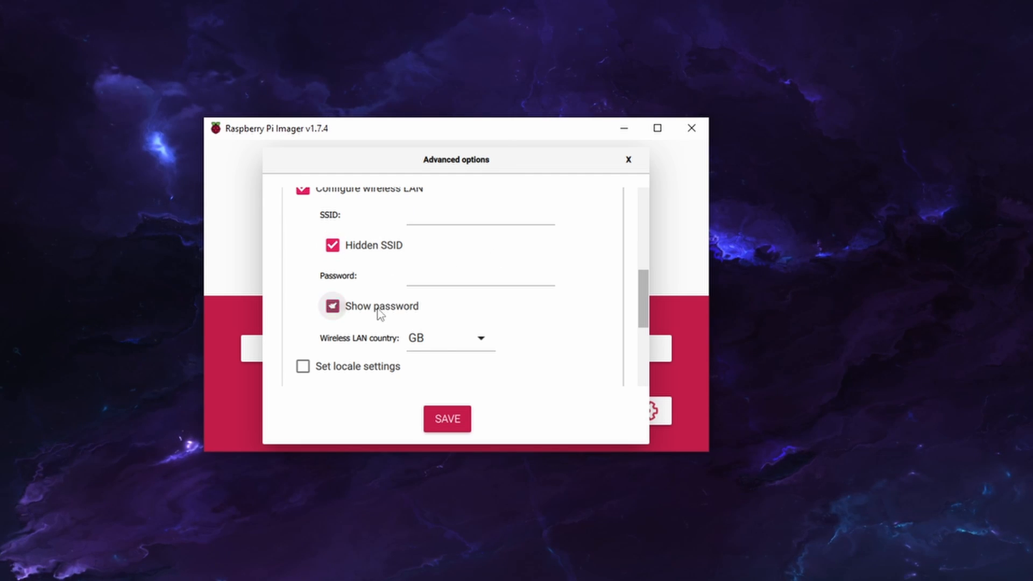
Set the wireless LAN country to US and save the advanced options
scroll(594, 248, down, 3)
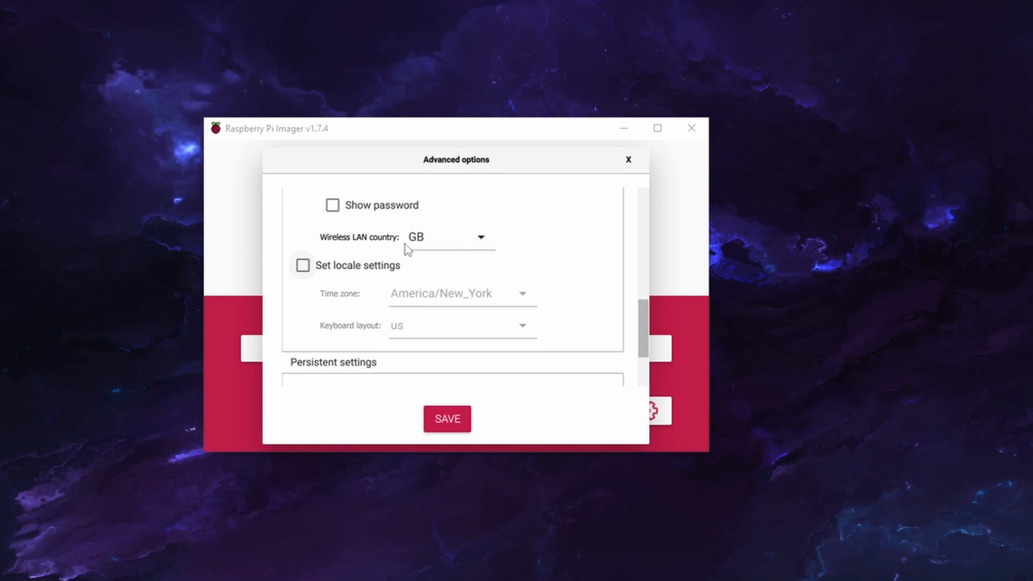
click(486, 241)
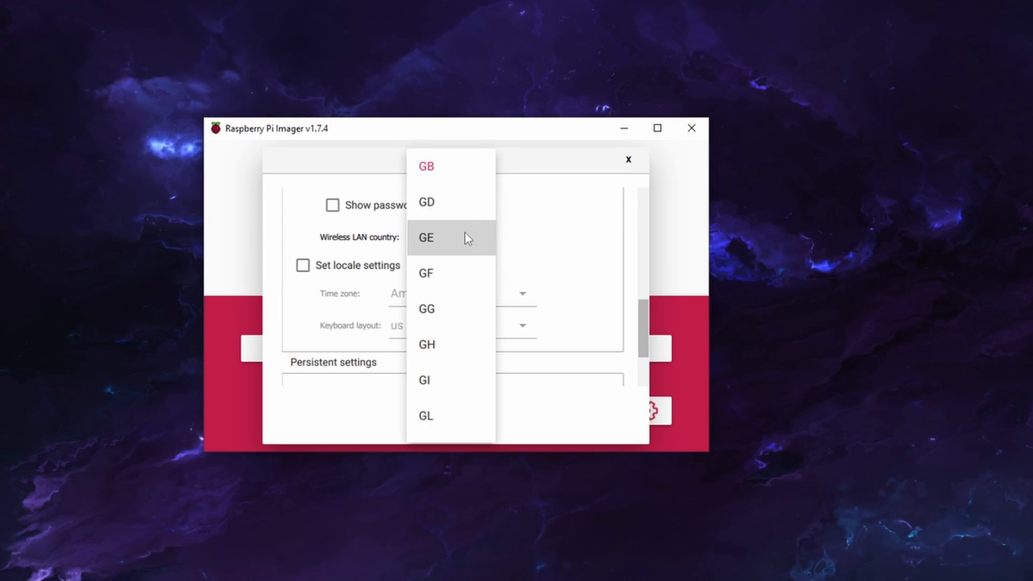
scroll(452, 285, down, 2)
scroll(452, 283, up, 1)
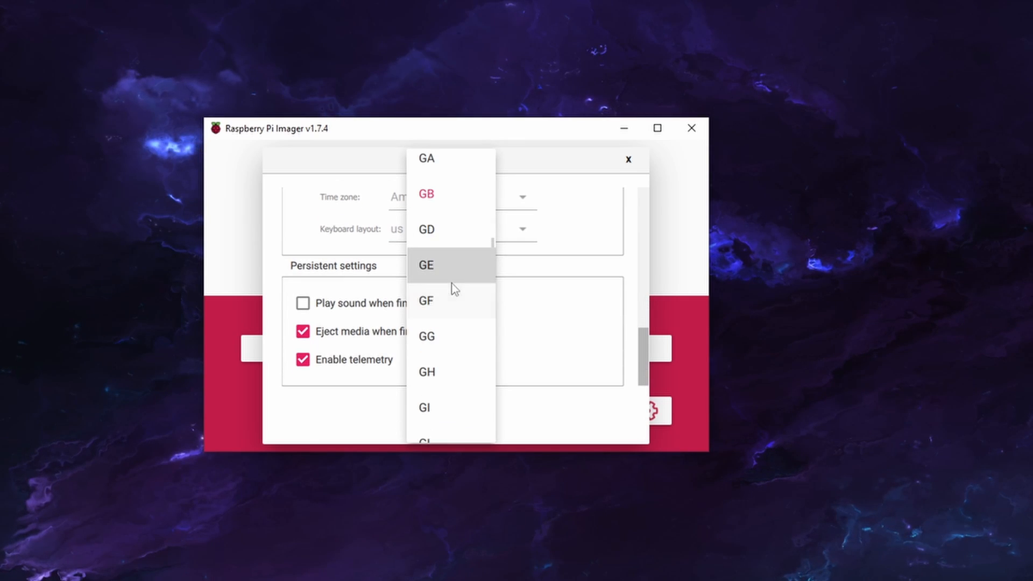
scroll(466, 264, down, 5)
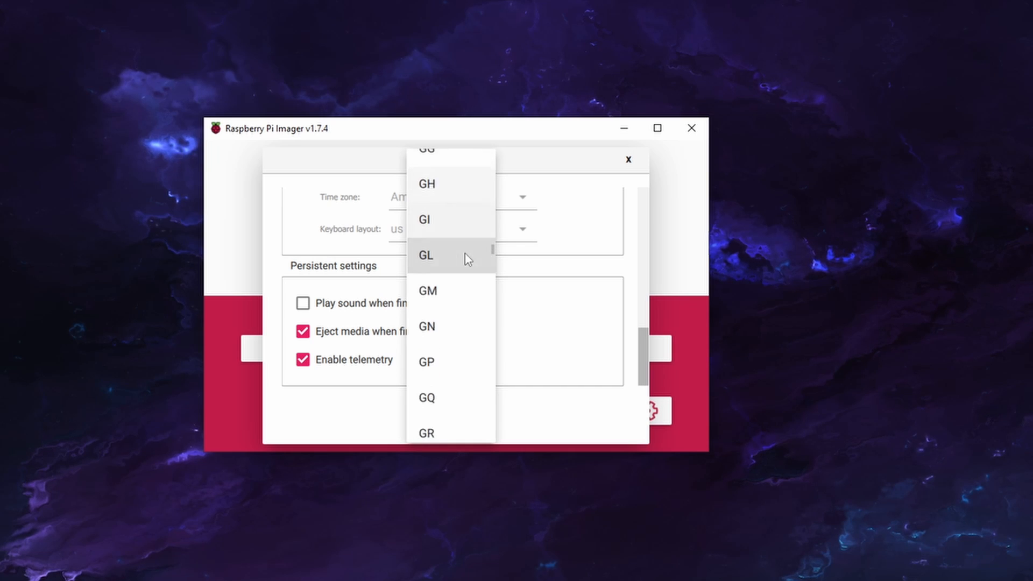
scroll(466, 256, down, 5)
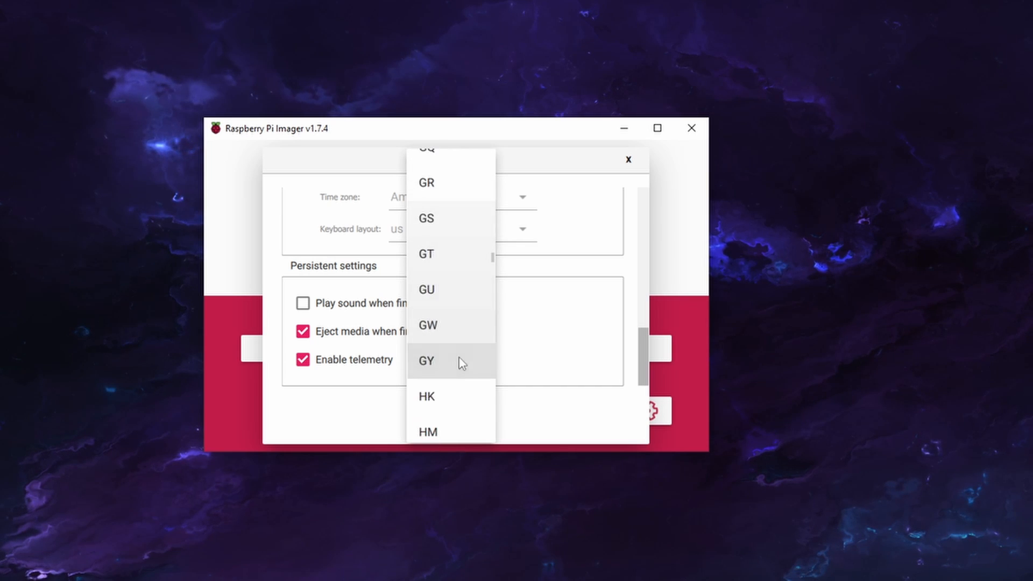
scroll(464, 360, down, 4)
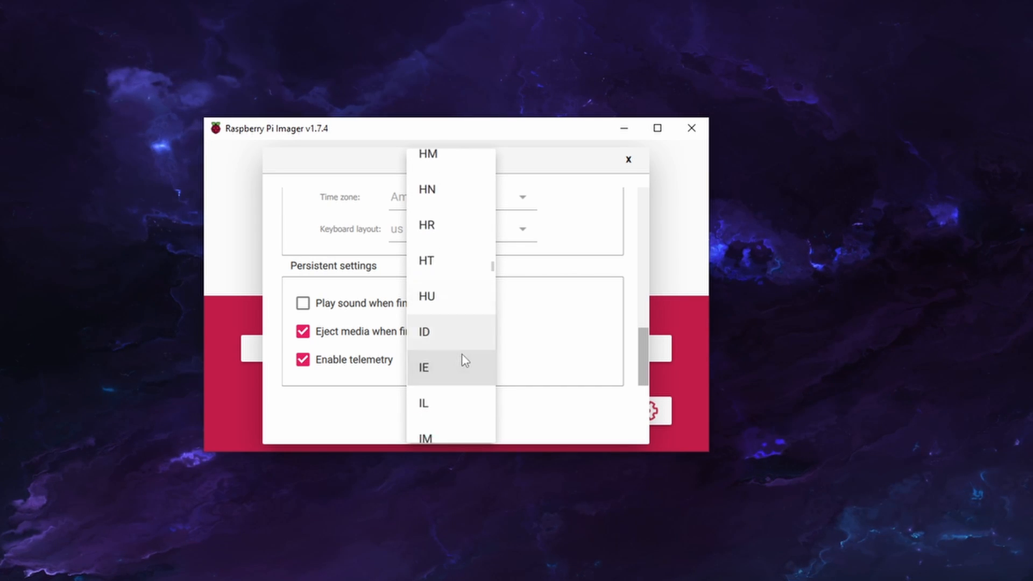
scroll(444, 339, down, 4)
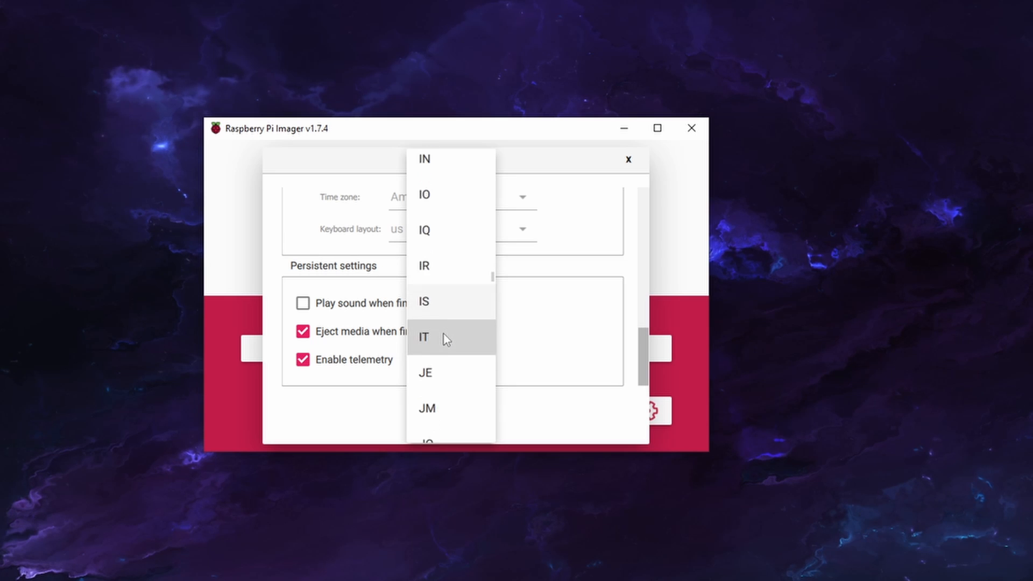
scroll(467, 285, down, 8)
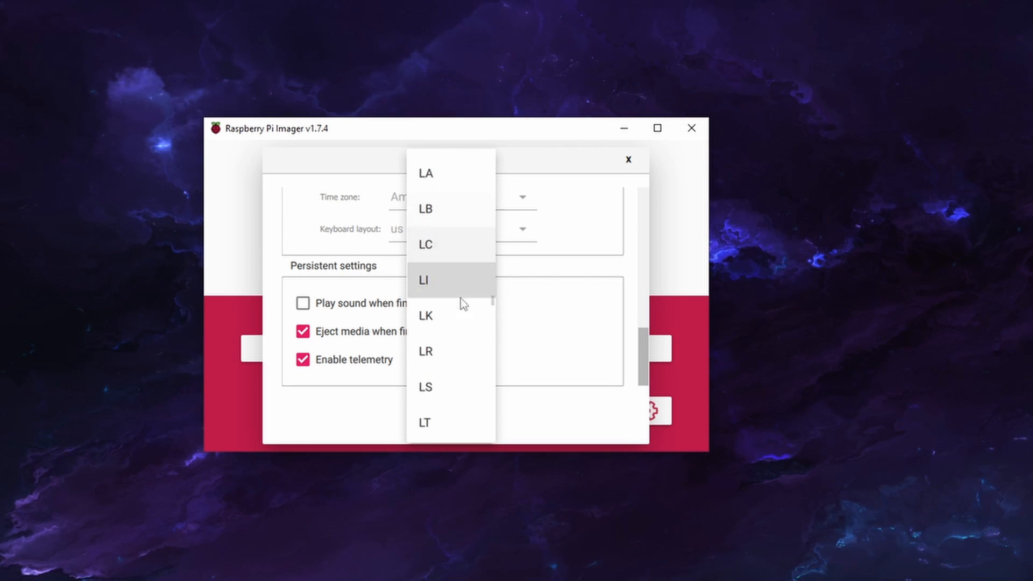
scroll(456, 299, down, 8)
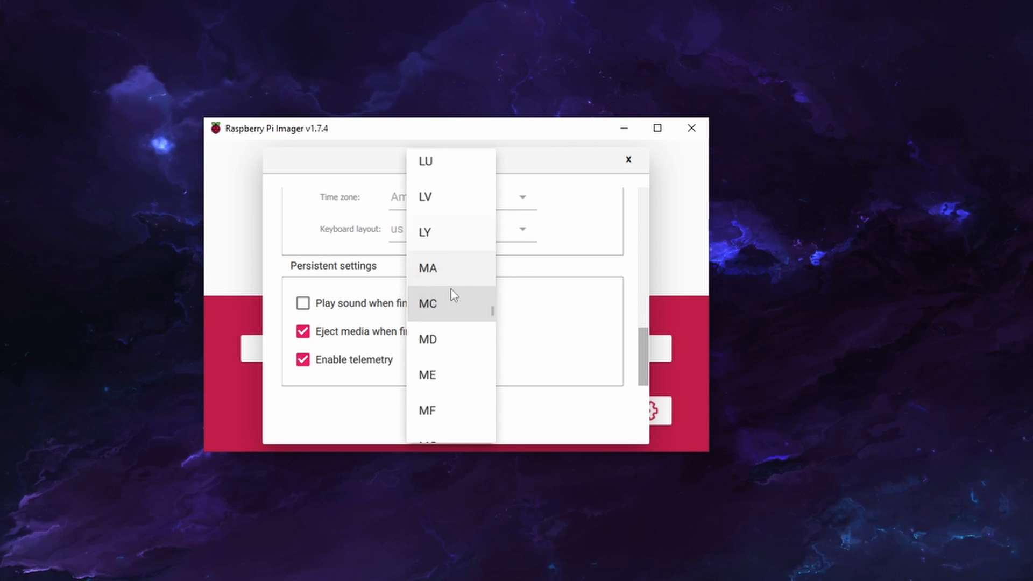
scroll(452, 293, down, 8)
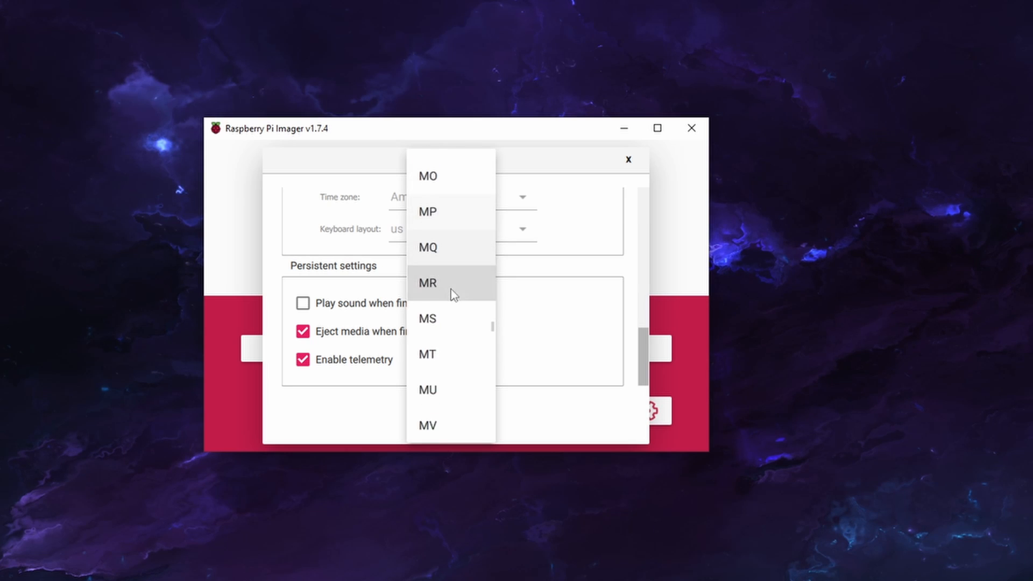
scroll(476, 331, down, 8)
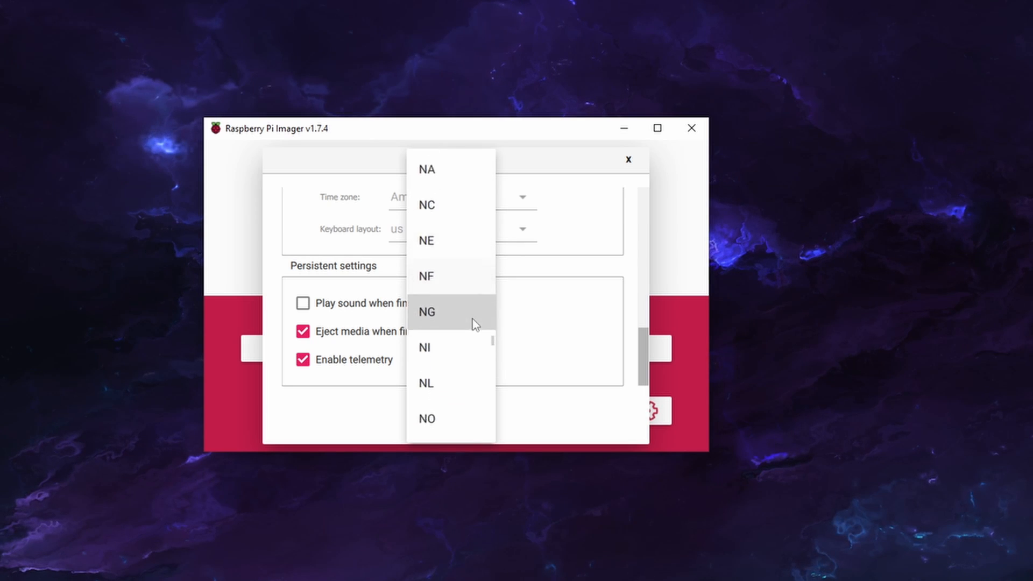
scroll(473, 321, down, 8)
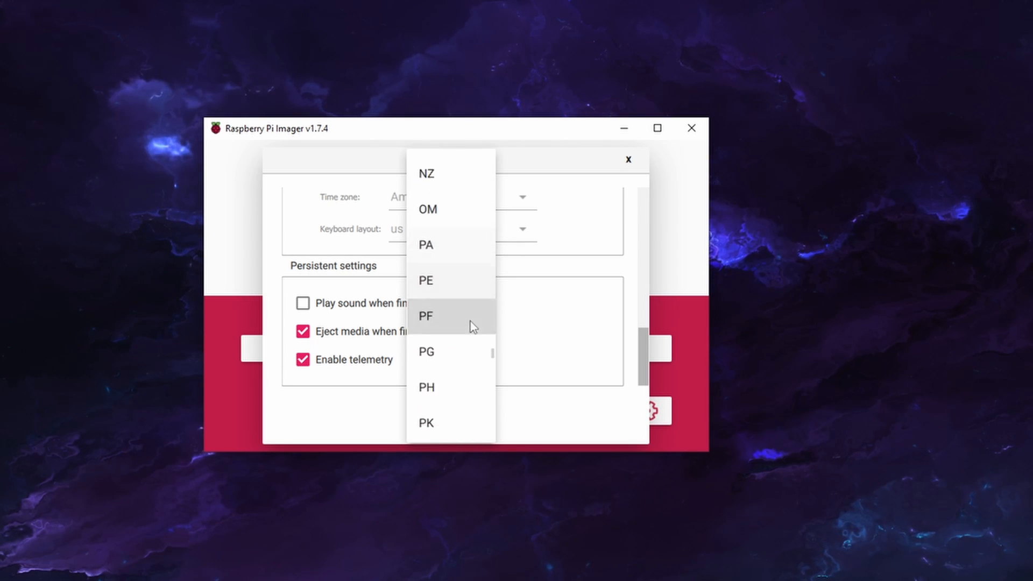
scroll(471, 321, down, 7)
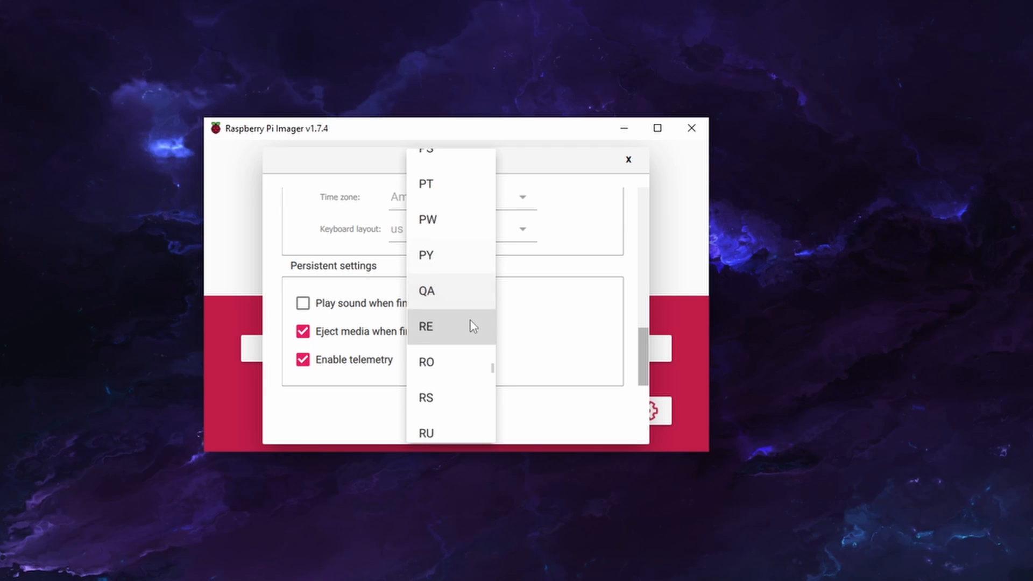
scroll(470, 323, down, 9)
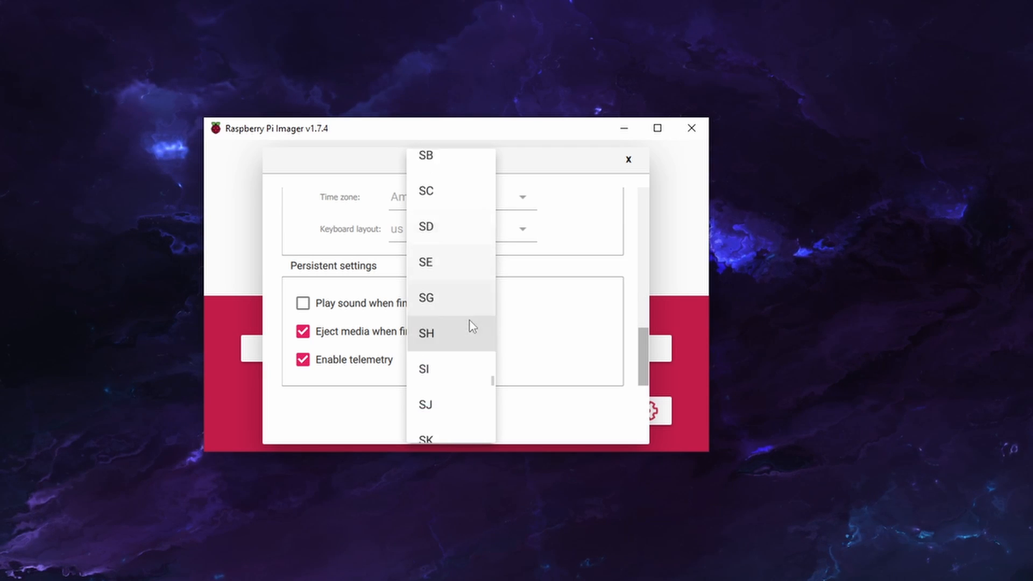
scroll(471, 325, down, 10)
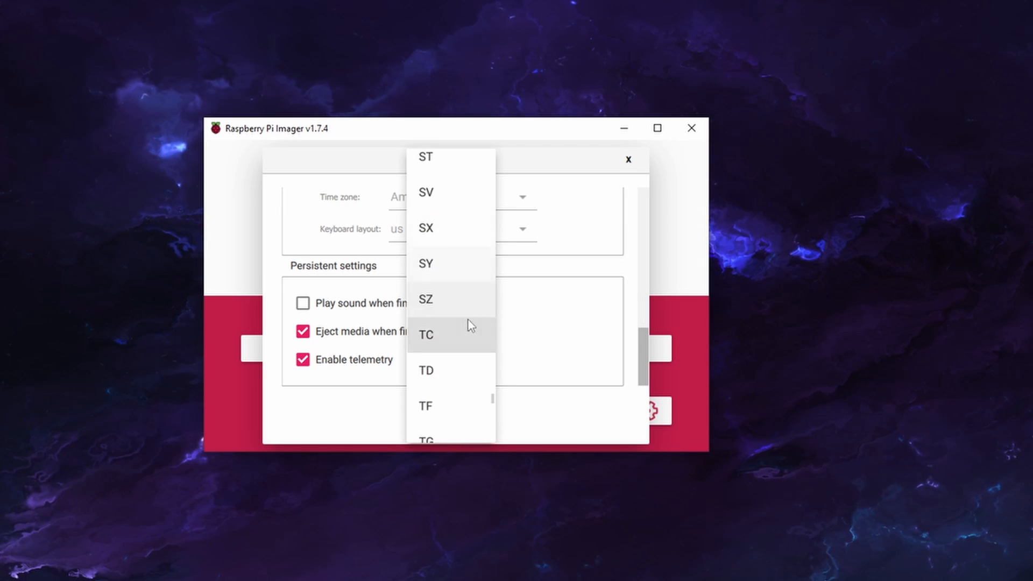
scroll(469, 325, down, 10)
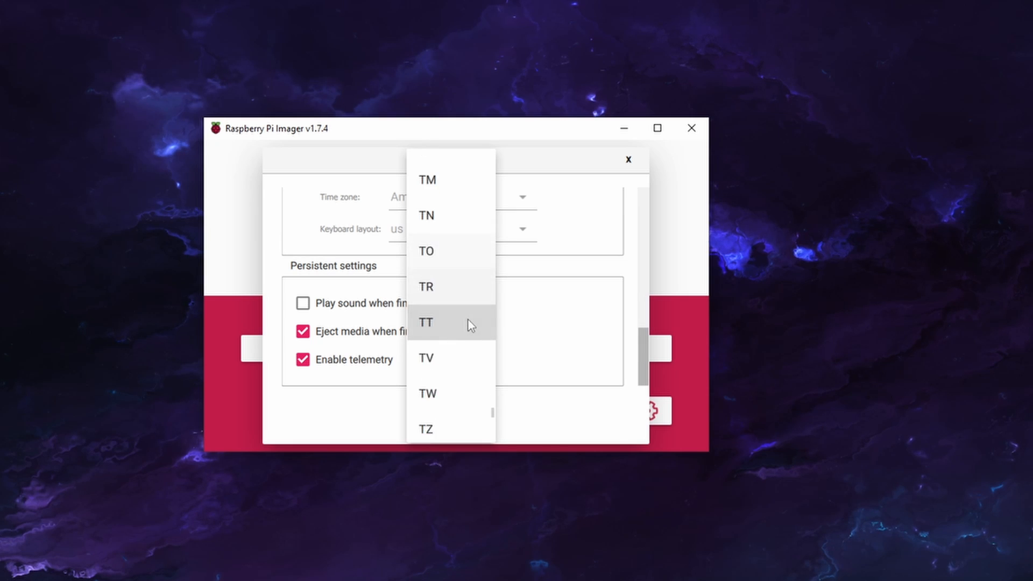
scroll(468, 320, down, 5)
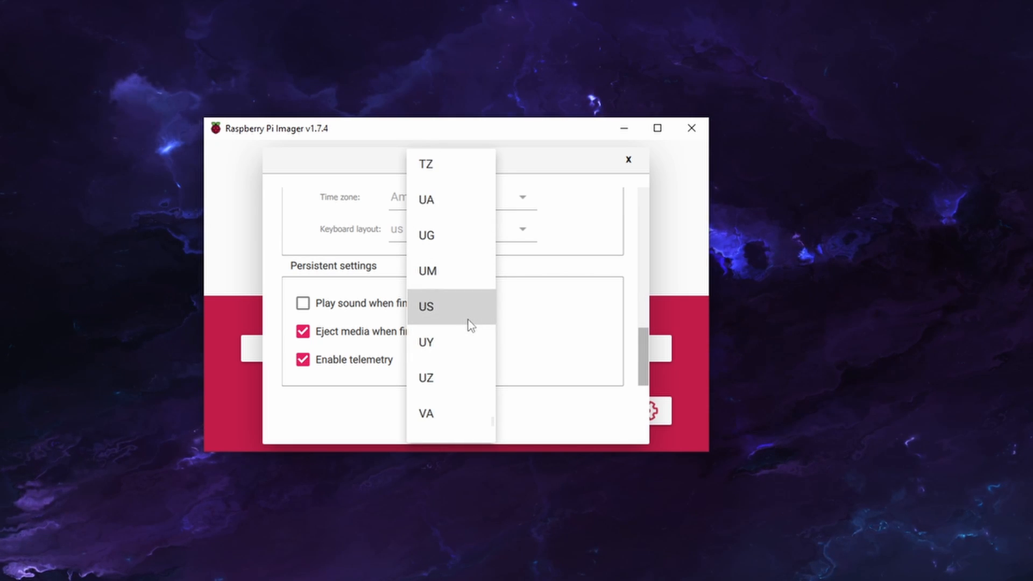
click(465, 319)
scroll(486, 254, up, 3)
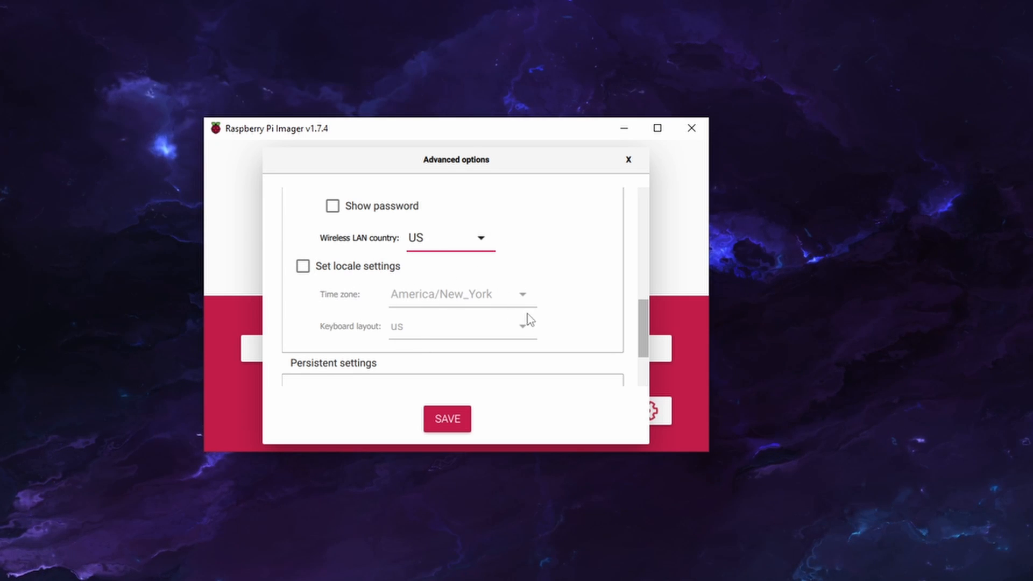
scroll(463, 293, down, 2)
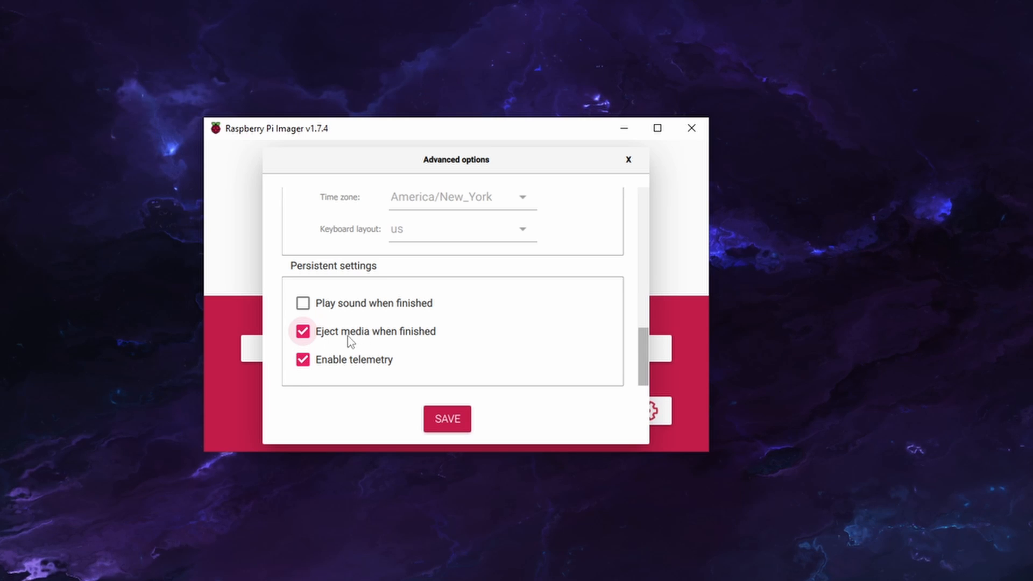
click(446, 427)
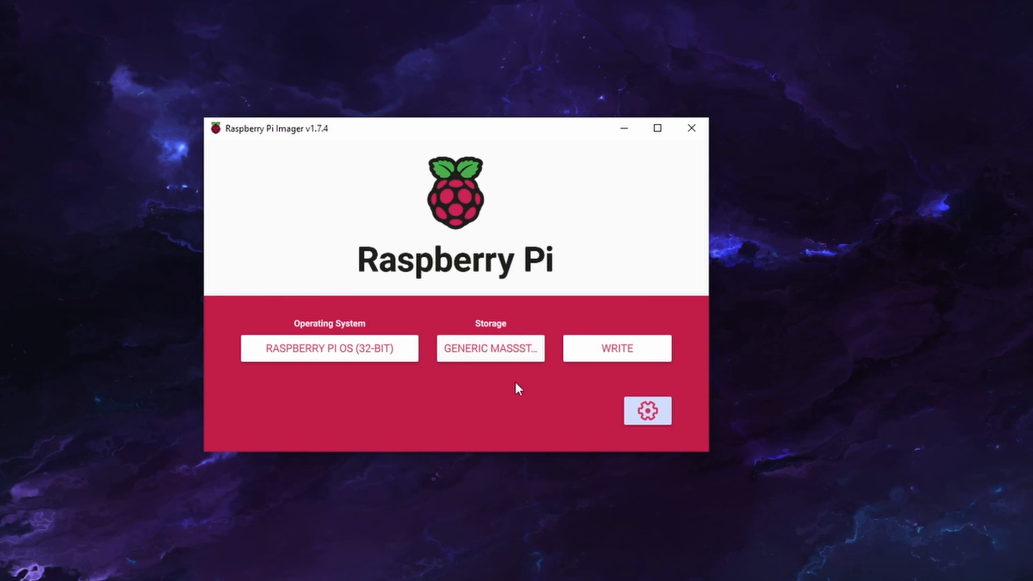
Write Raspberry Pi OS (32-bit) to the Generic MassStorageClass USB Device, agreeing to erase its data, and dismiss the completion notice
click(630, 346)
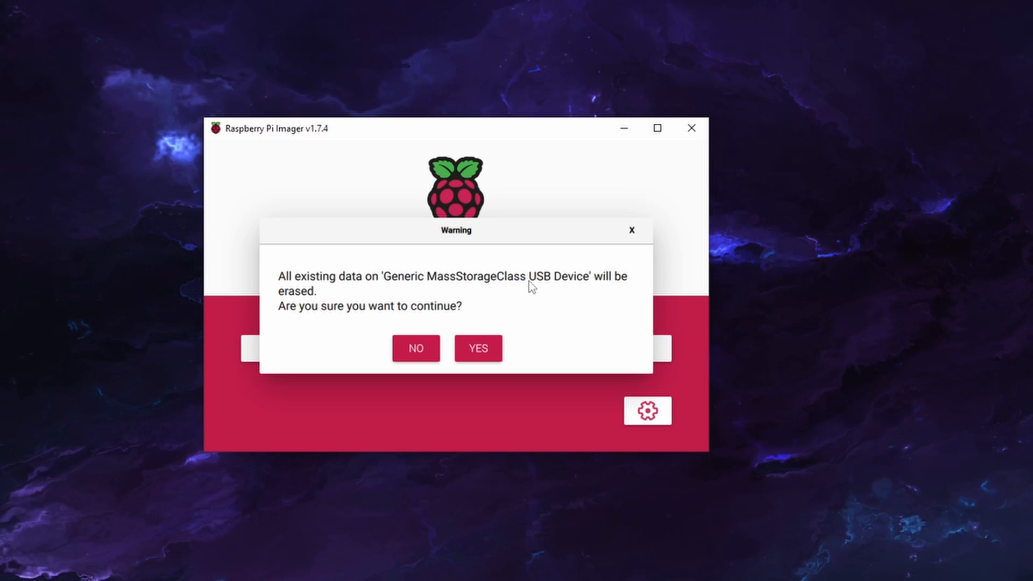
click(489, 347)
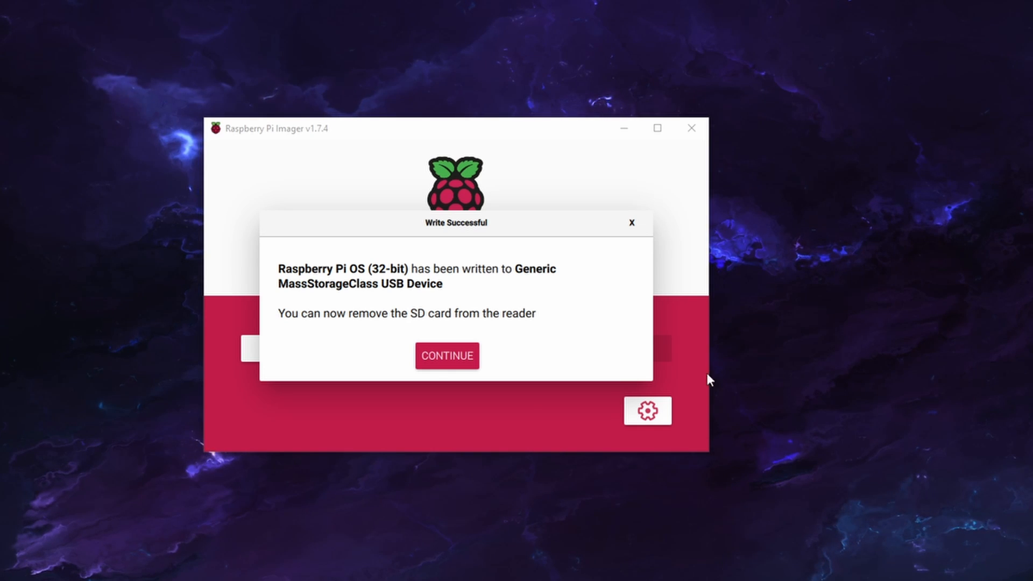
click(461, 359)
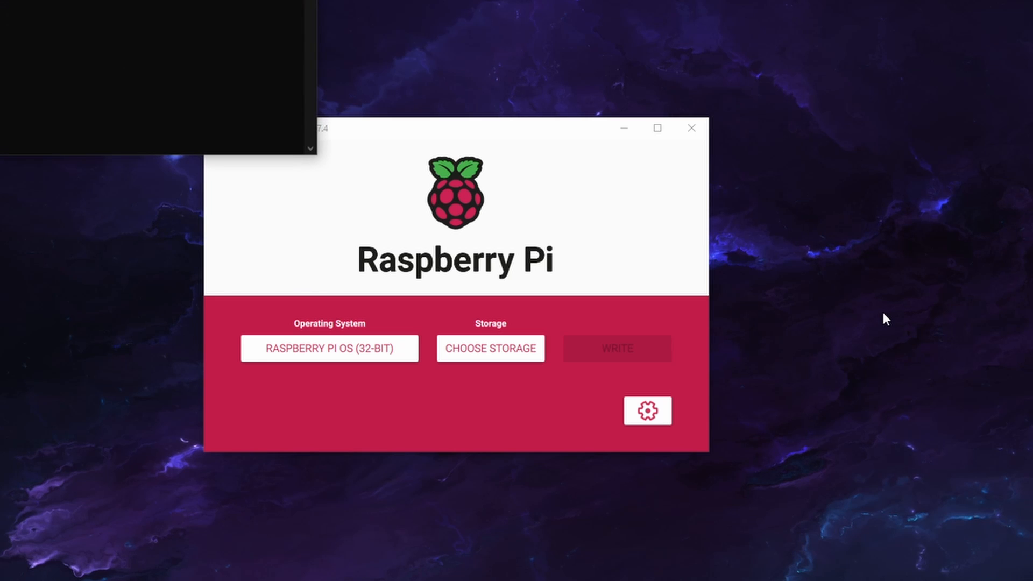
Switch to Command Prompt, move its window toward the middle of the screen and begin an ssh command
drag(0, 0, 388, 110)
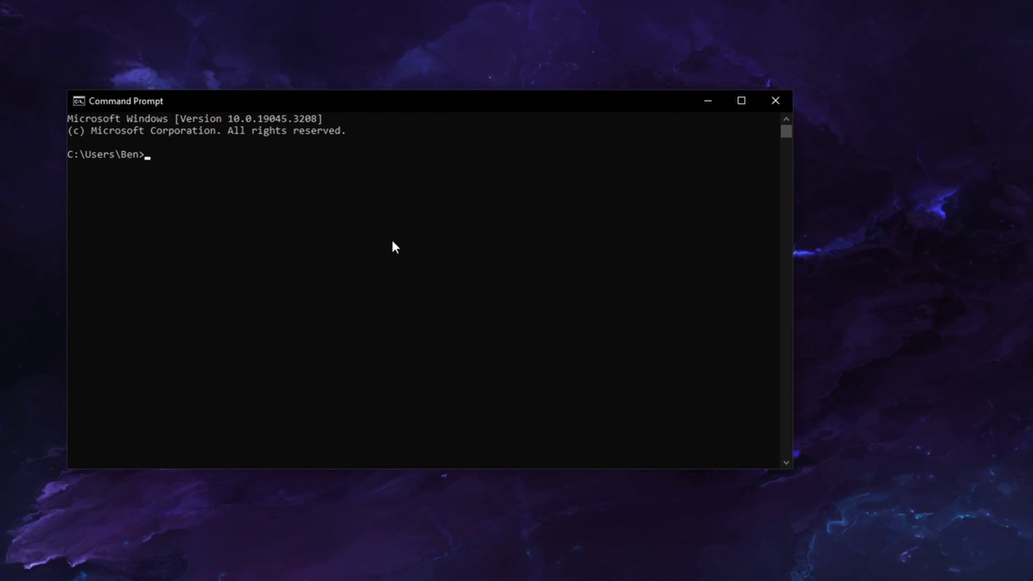
text(ssh)
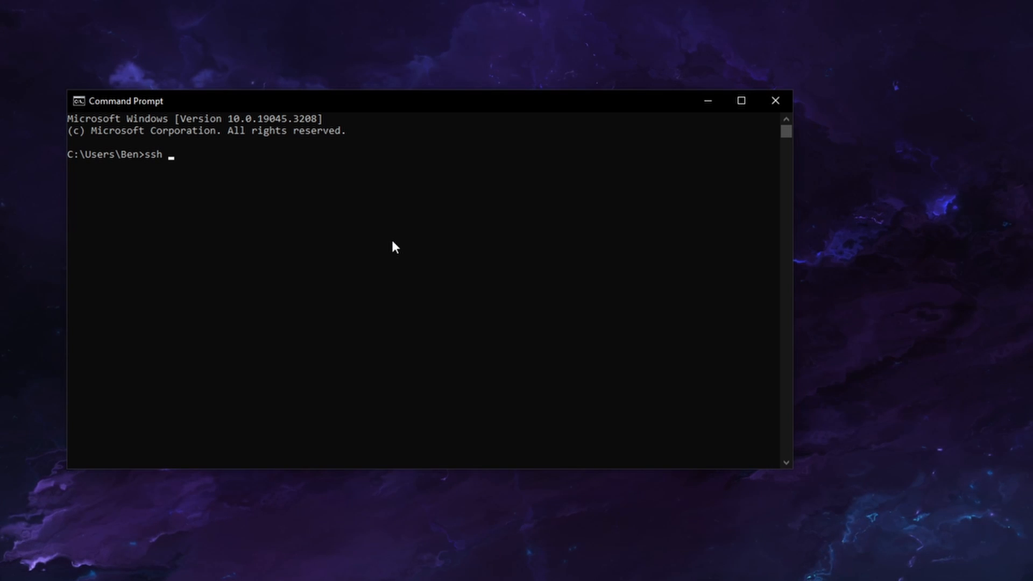
text(pi@r)
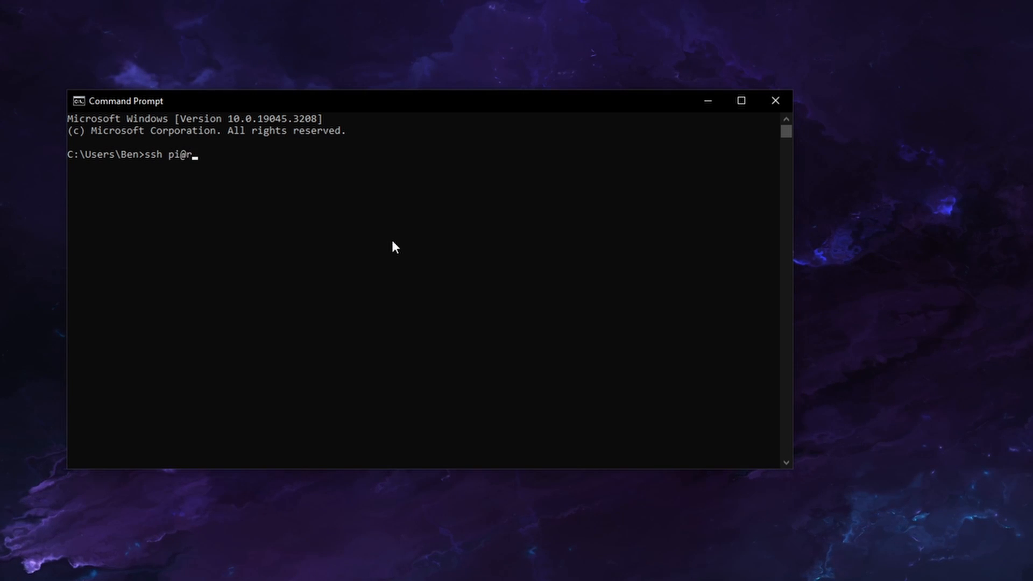
text(aspbery)
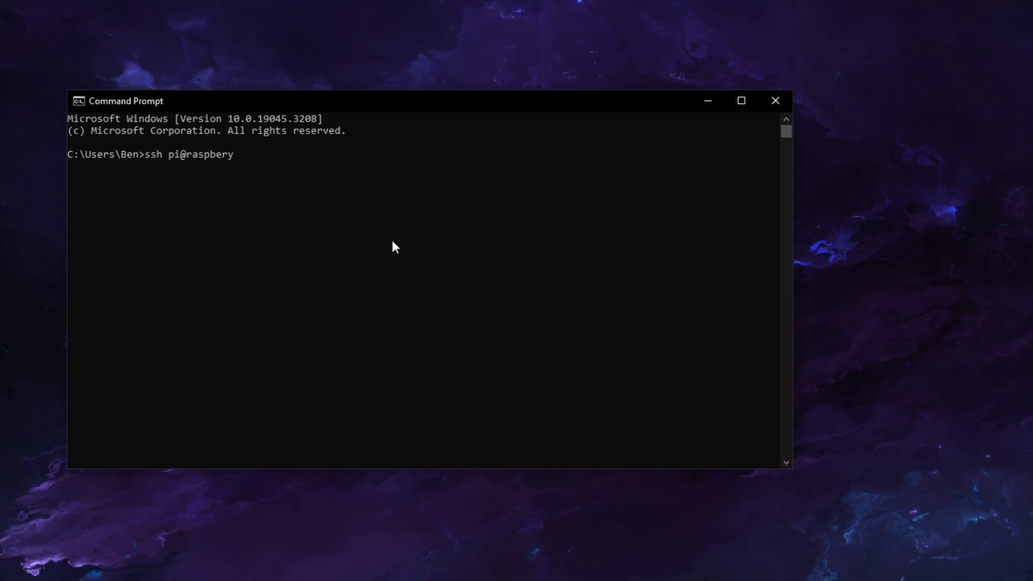
key(BackSpace)
text(rypi)
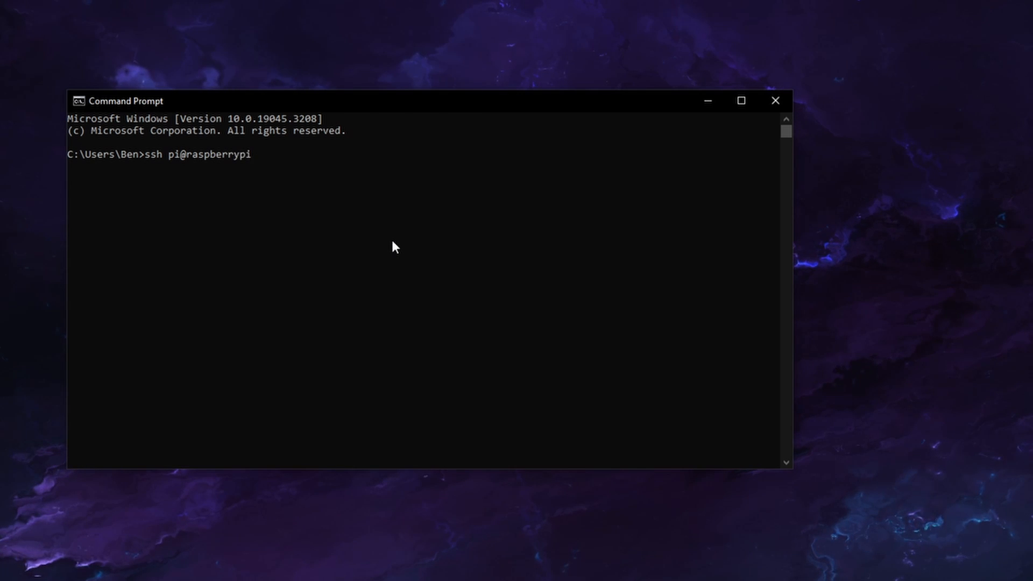
key(BackSpace)
key(BackSpace)
key(BackSpace)
key(BackSpace)
key(BackSpace)
key(BackSpace)
key(BackSpace)
key(BackSpace)
key(BackSpace)
key(BackSpace)
key(BackSpace)
key(BackSpace)
key(BackSpace)
key(BackSpace)
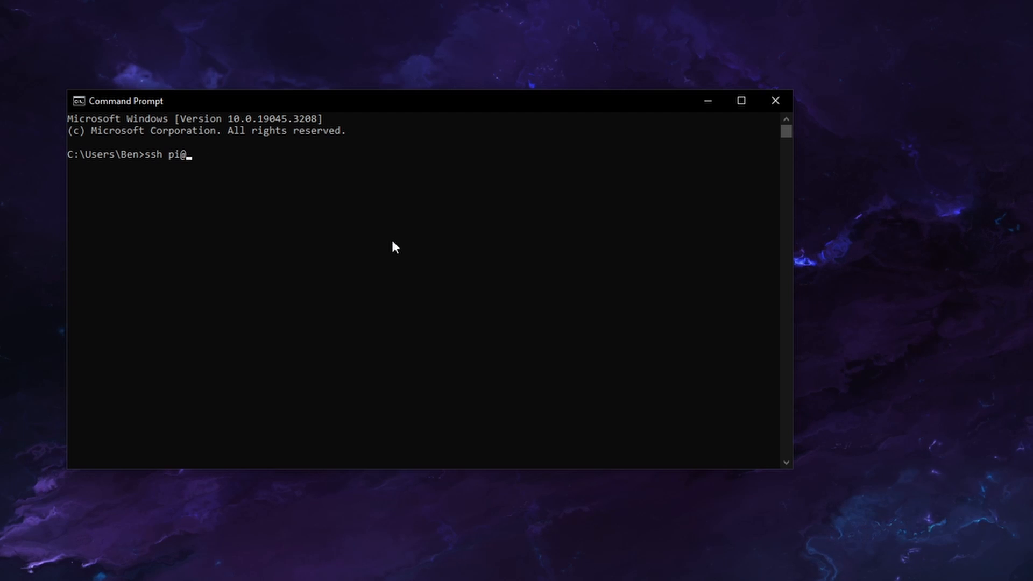
Connect over SSH to the host video with the custom username, repeating the command until the host answers, and accept its key with yes
text(ben@video)
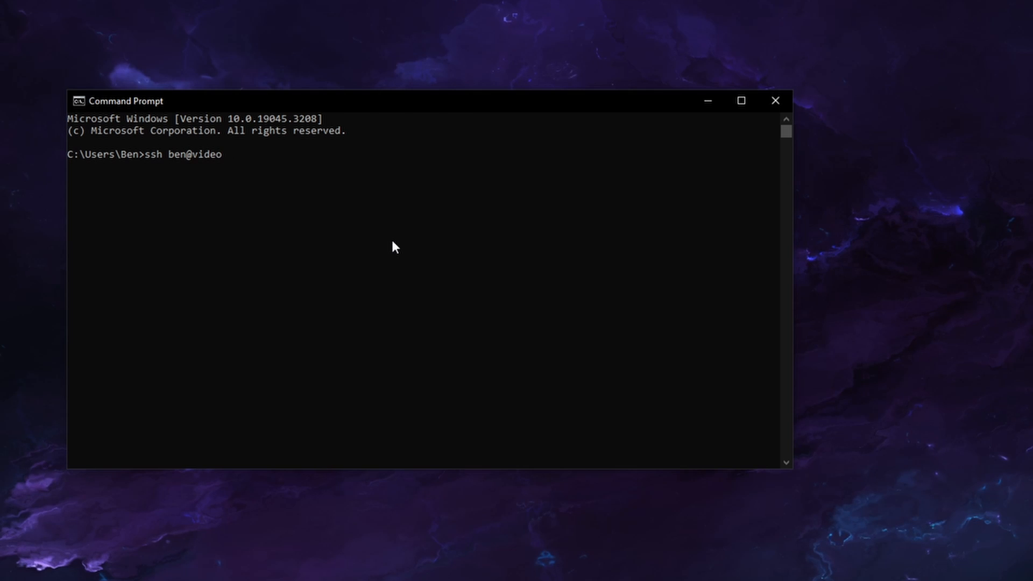
key(Return)
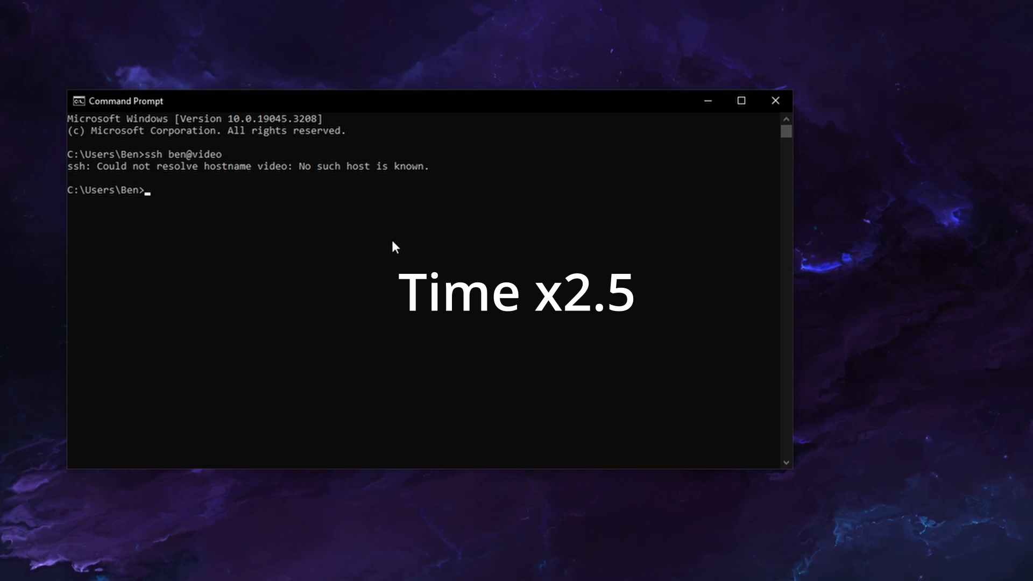
key(Up)
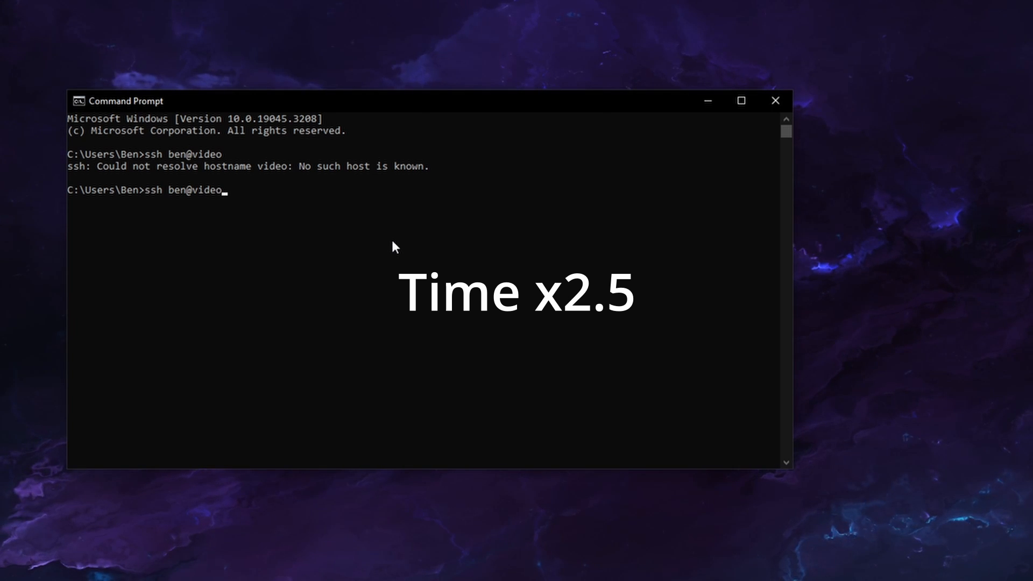
key(Return)
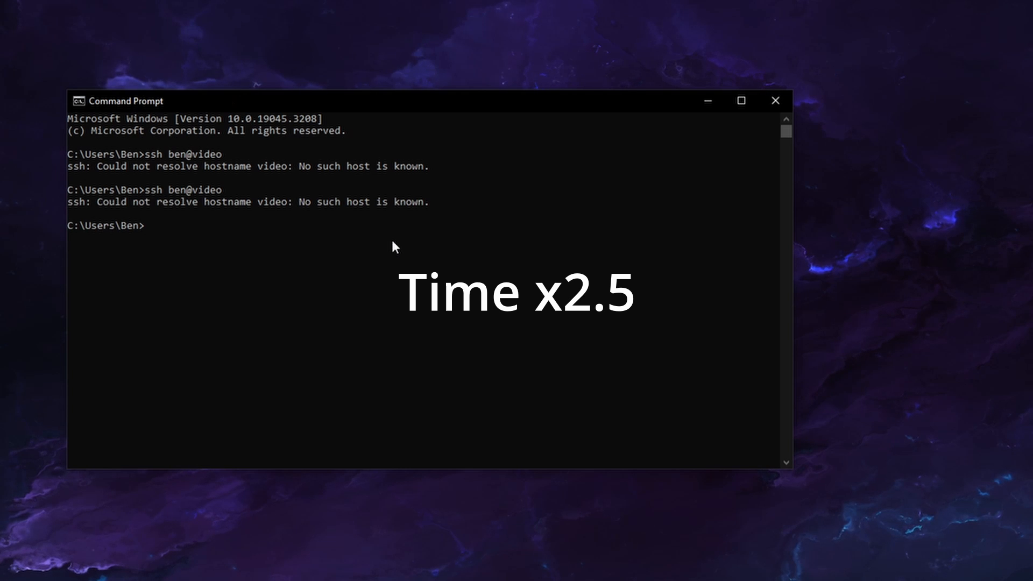
key(Up)
key(Return)
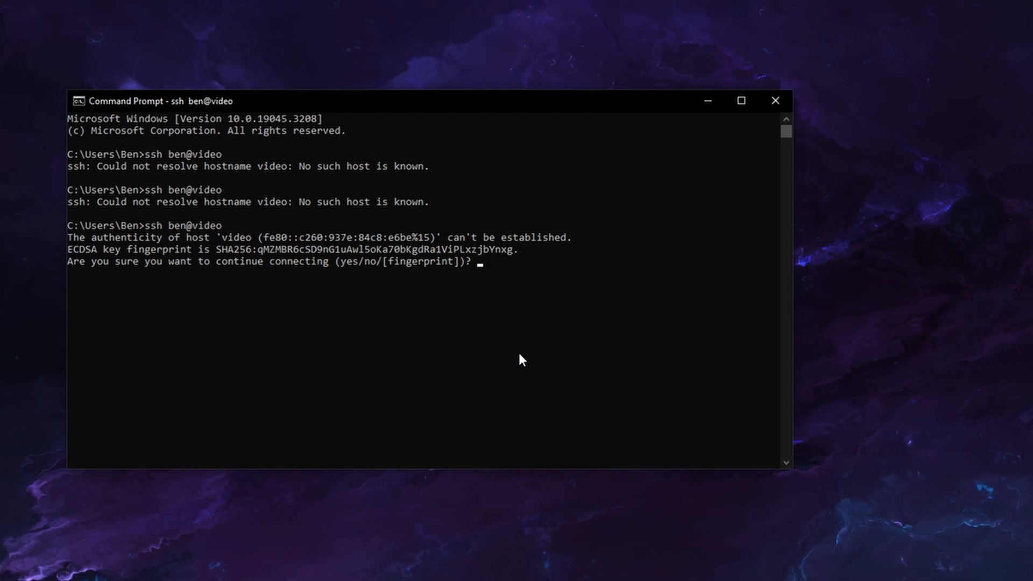
text(yes)
key(Return)
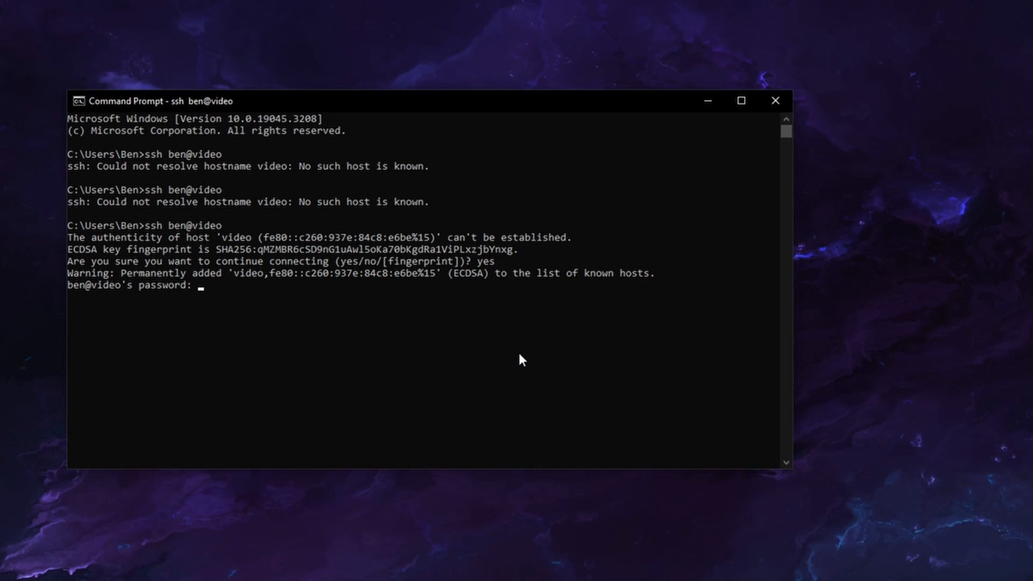
Log in with the SSH account password and list the home directory's contents, including hidden files with ls -a
key(Return)
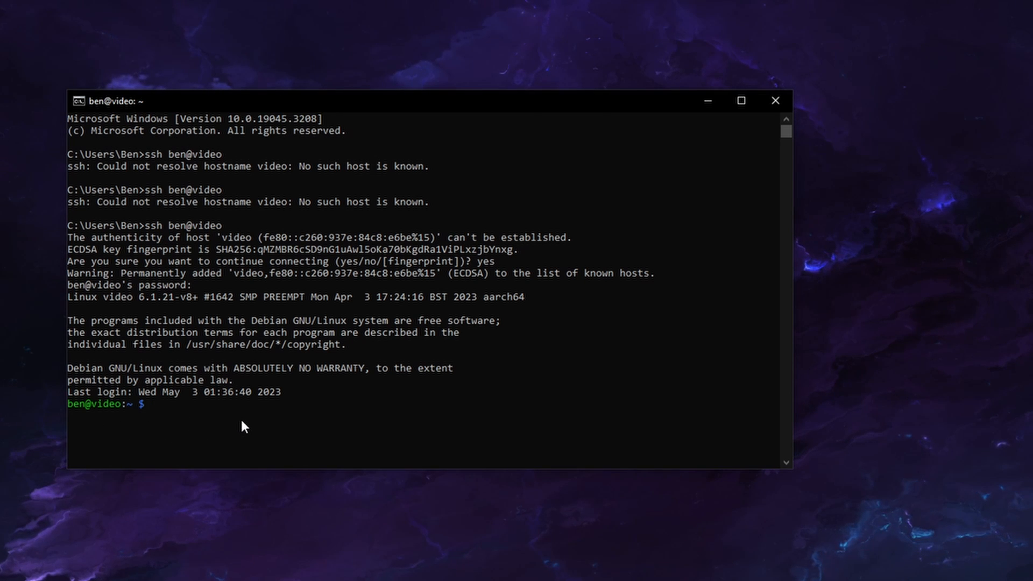
text(ls)
key(Return)
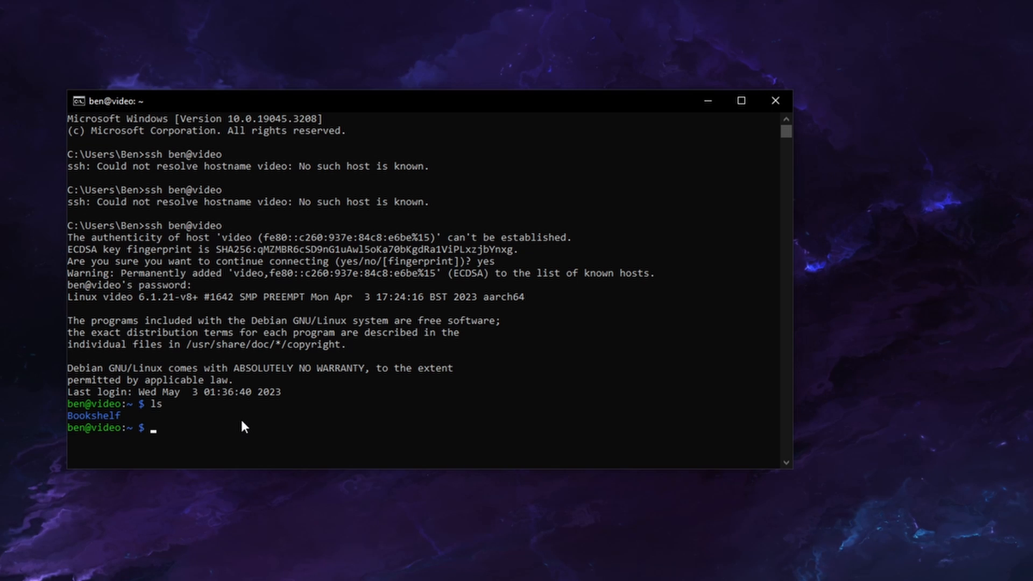
text(l)
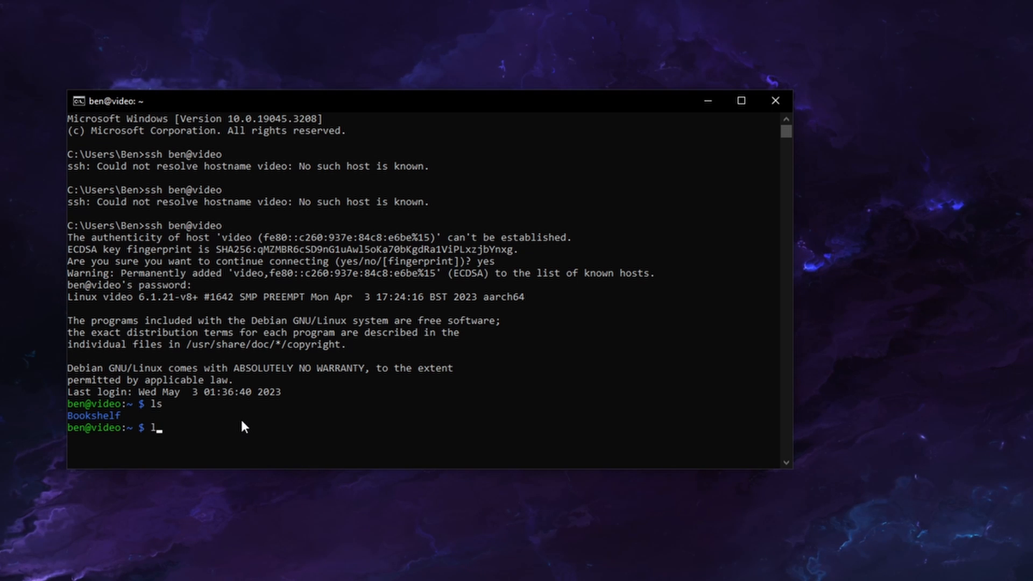
text(s -a)
key(Return)
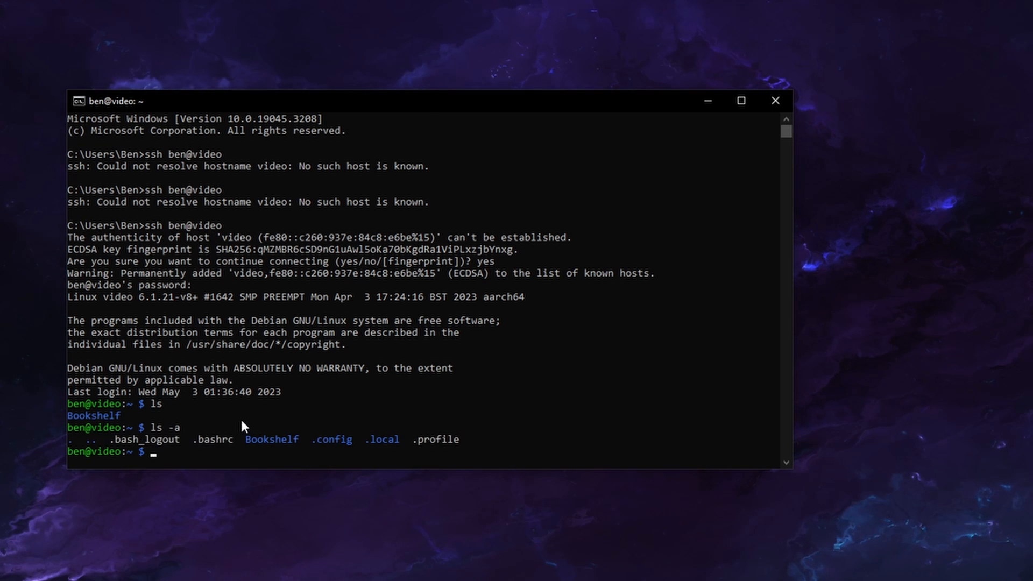
scroll(238, 411, down, 1)
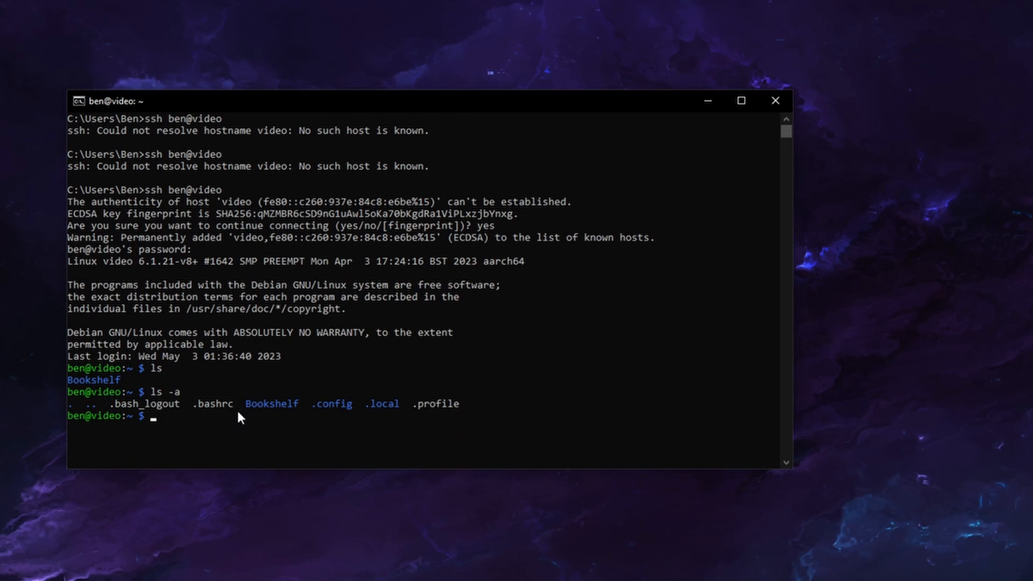
scroll(238, 413, down, 1)
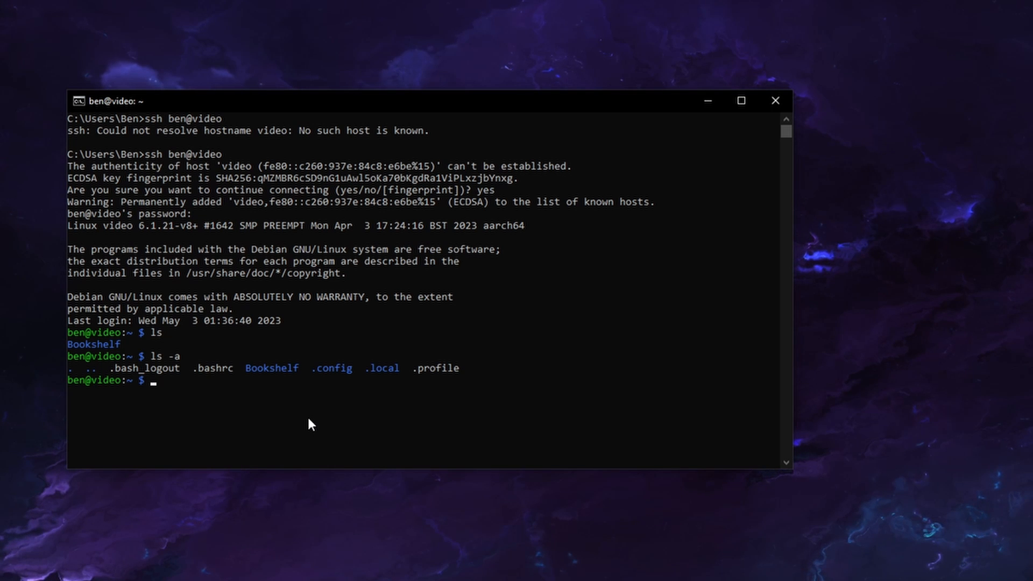
Run sudo raspi-config and open the Interface Options
text(su)
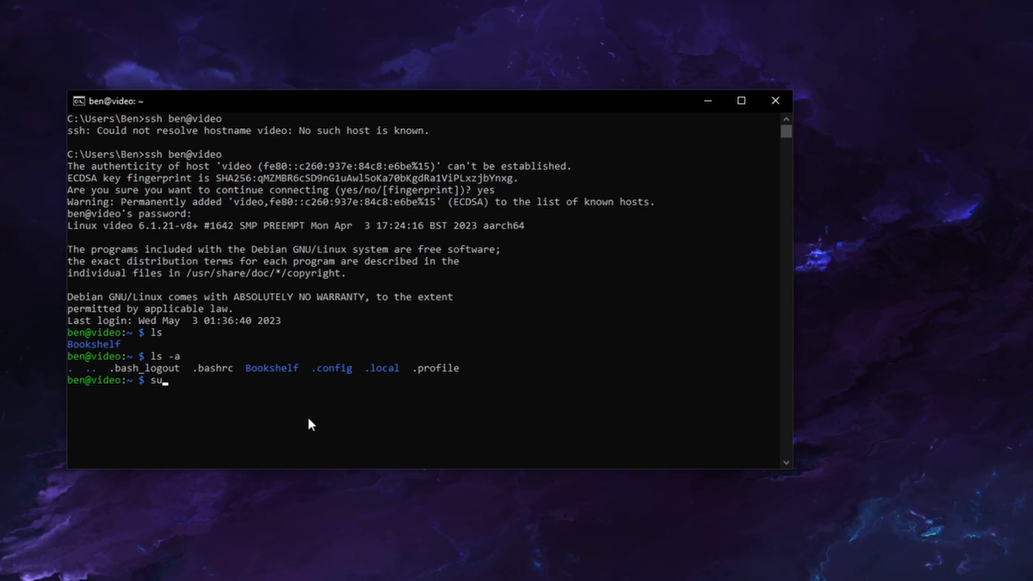
text(do raspi)
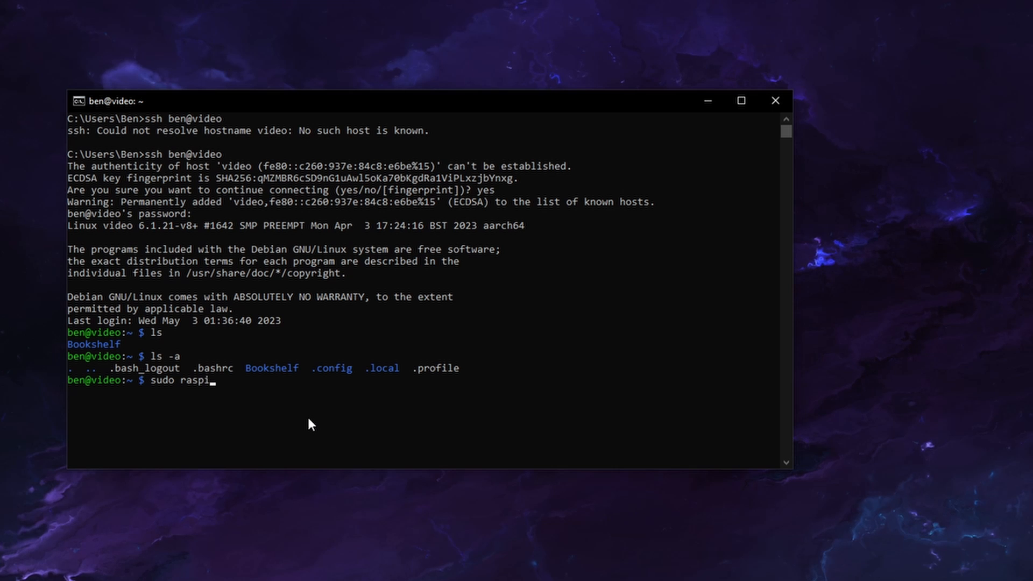
text(-config)
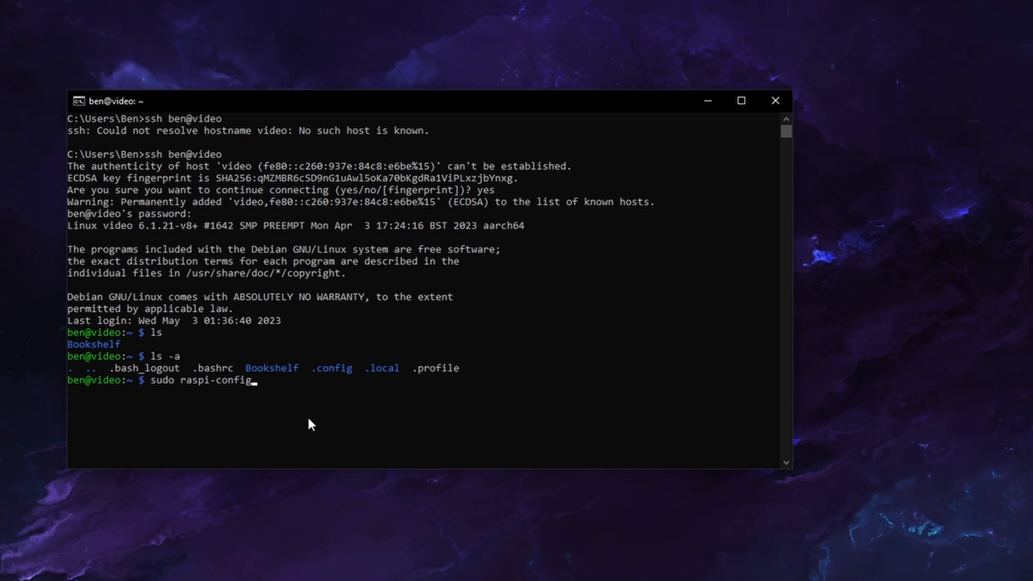
key(Return)
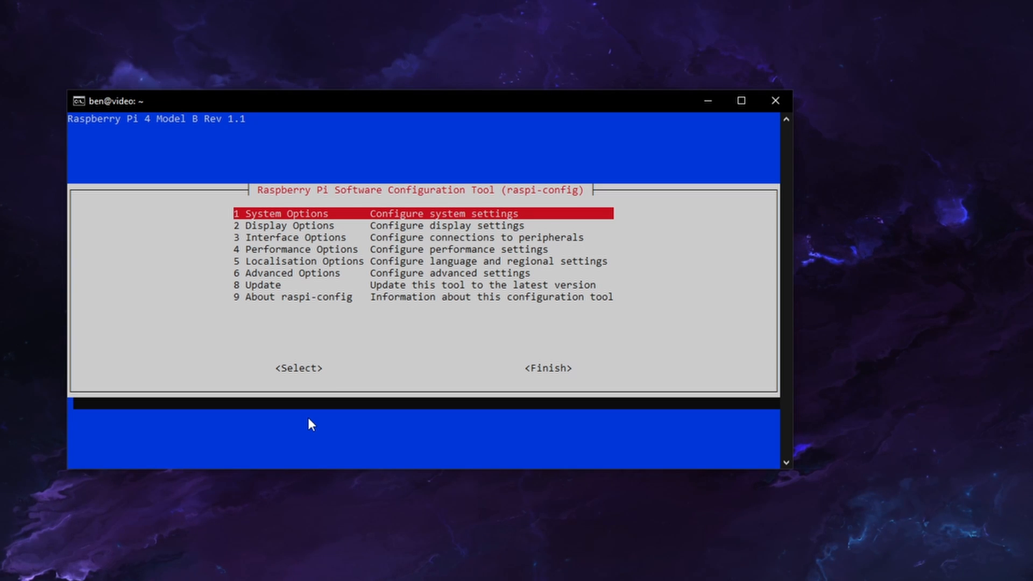
key(Down)
key(Down)
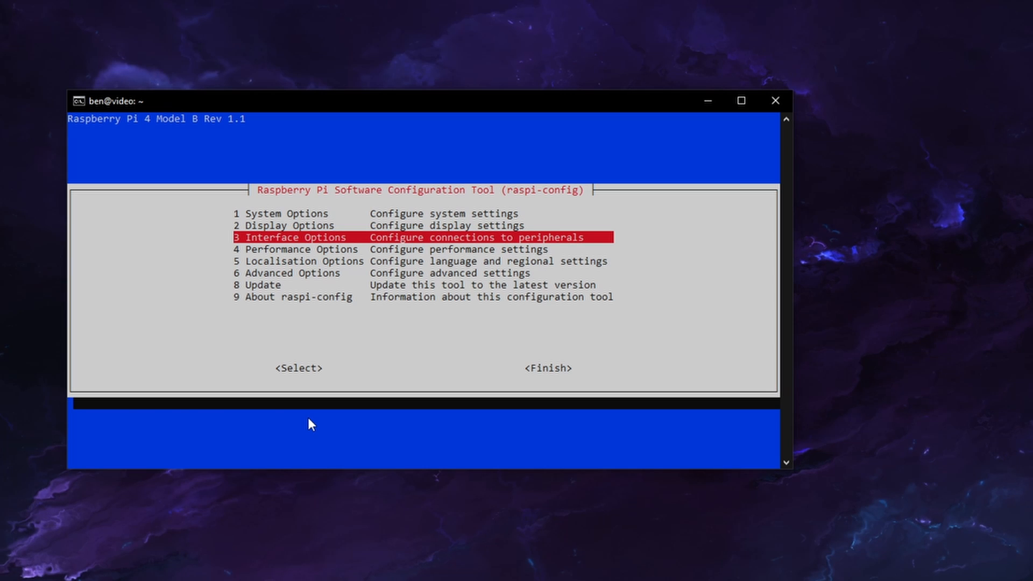
key(Return)
Enable the VNC Server, dismiss the notice and finish raspi-config
key(Down)
key(Down)
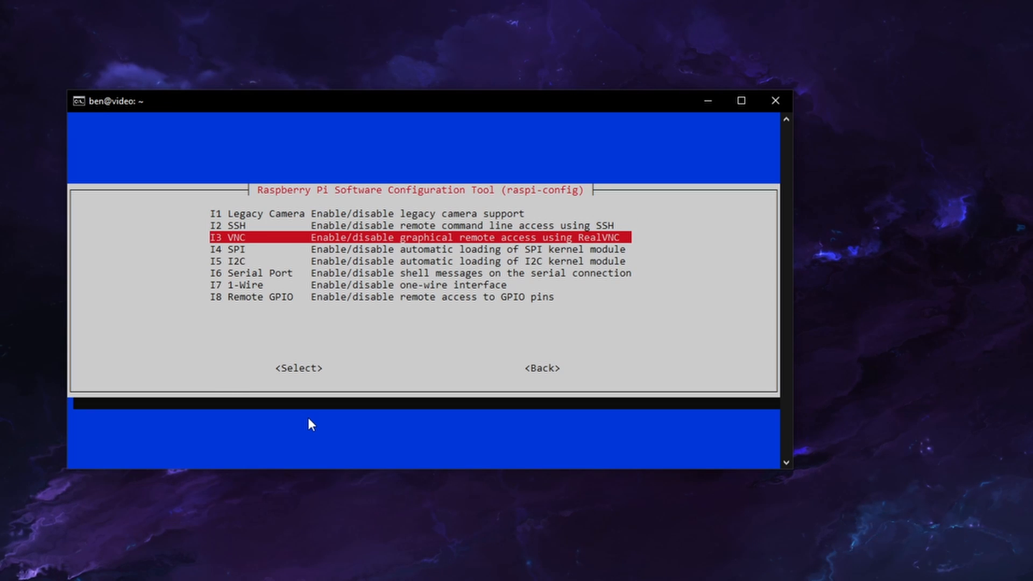
key(Return)
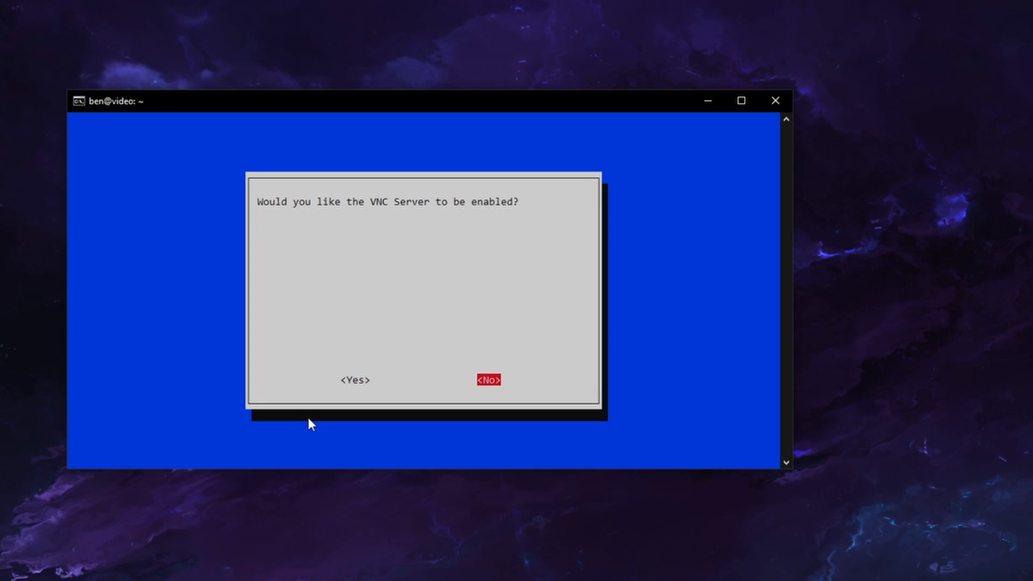
key(Left)
key(Return)
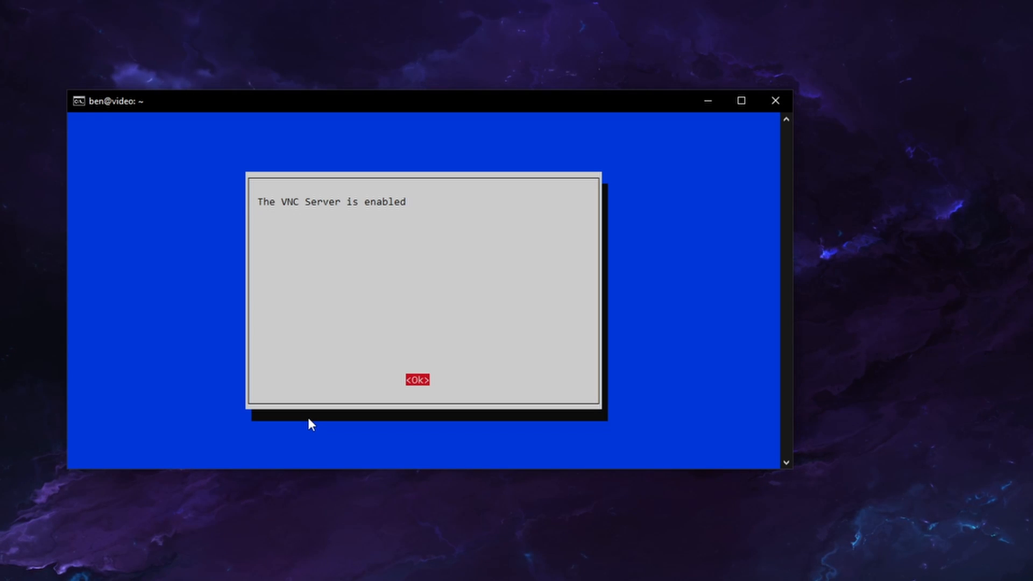
key(Return)
key(Tab)
key(Tab)
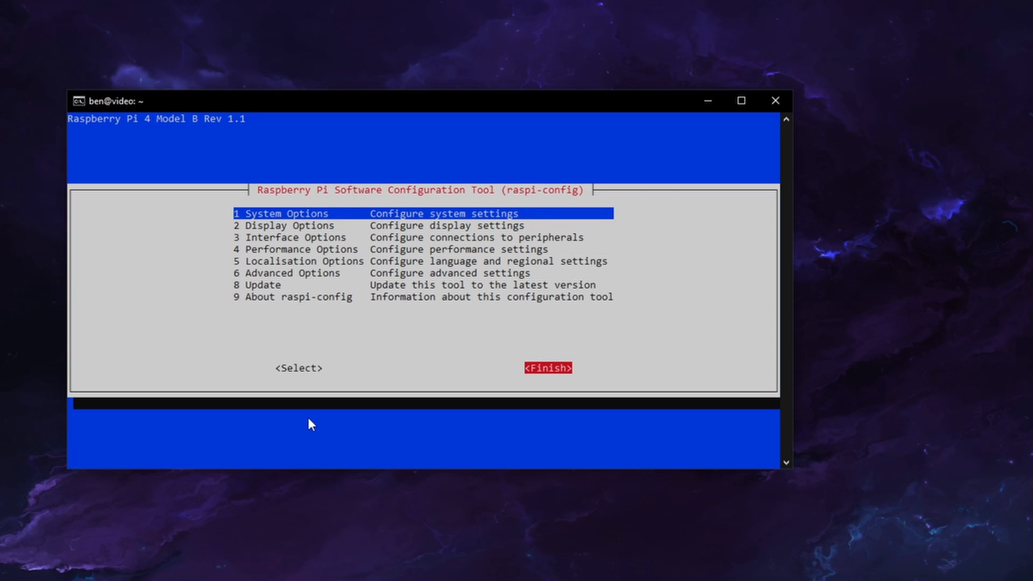
key(Return)
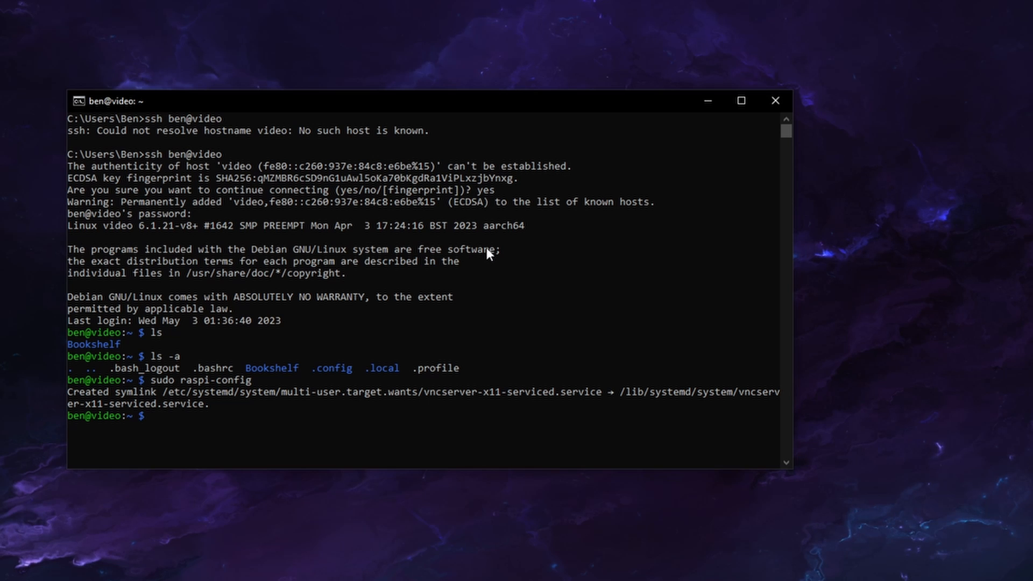
Switch to VNC Viewer, look at the team's connections and return to the address book
key(super)
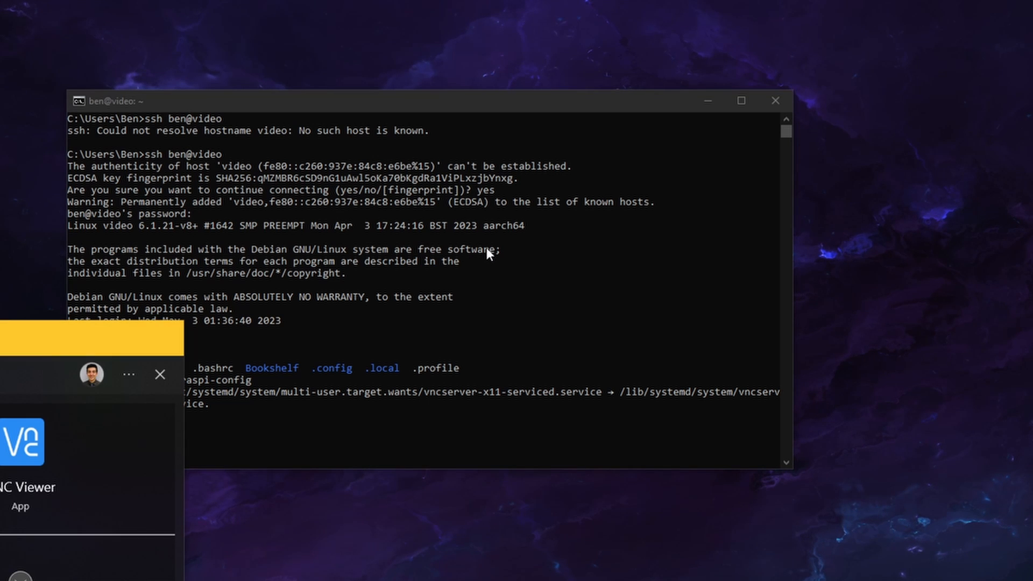
key(Return)
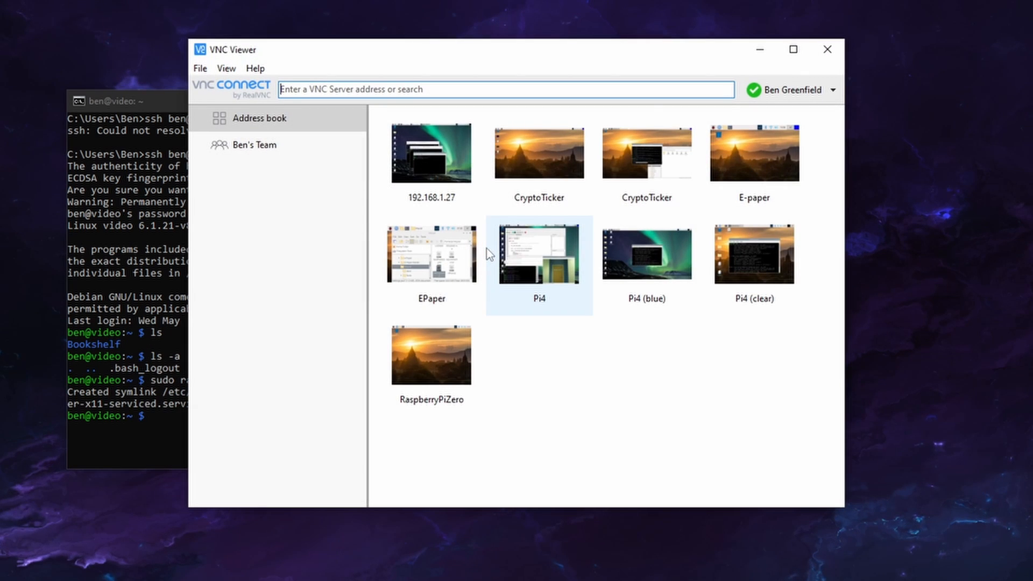
click(259, 150)
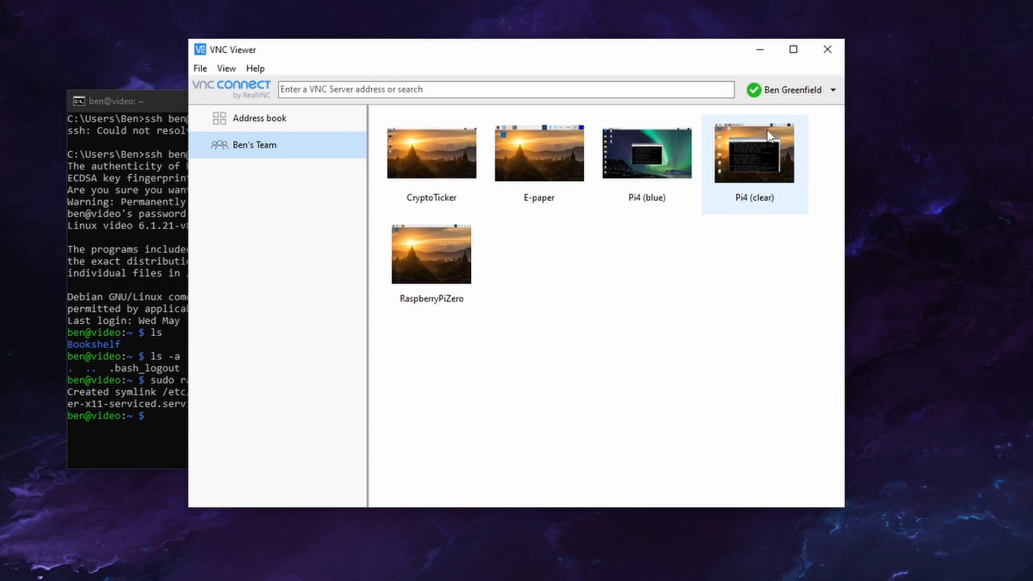
click(275, 120)
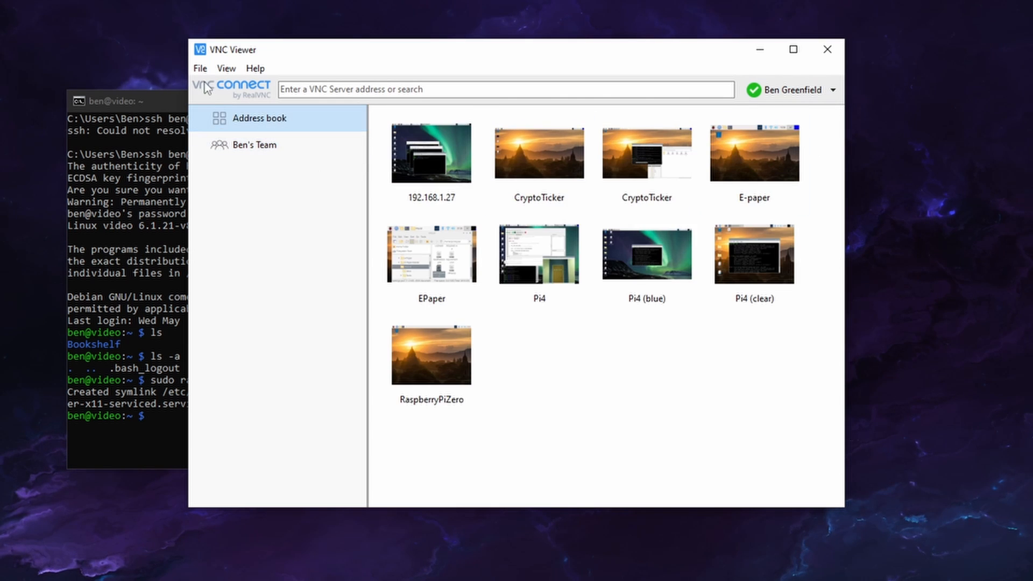
Create a new connection to the VNC server video with the name test
click(200, 68)
click(224, 85)
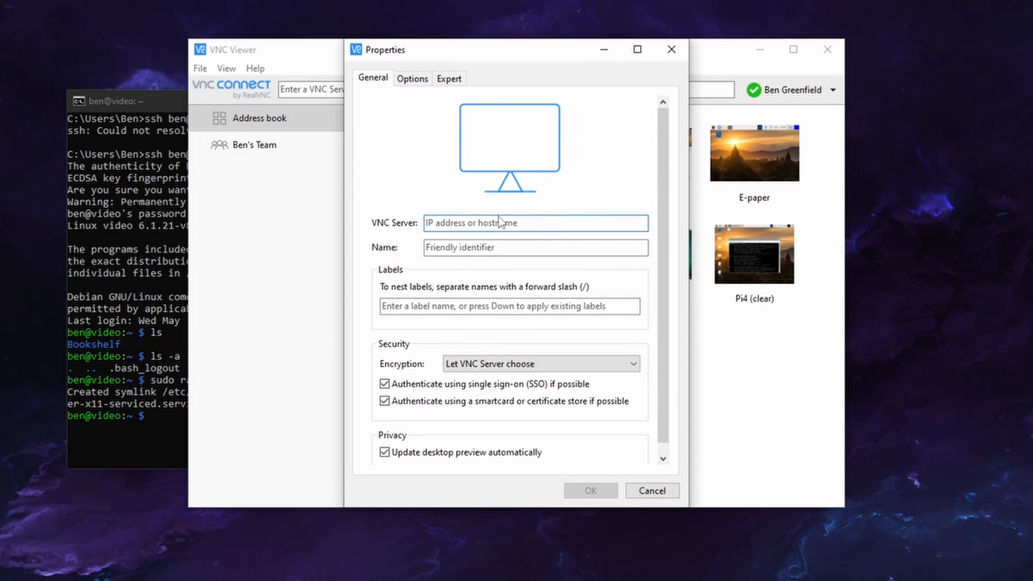
text(video)
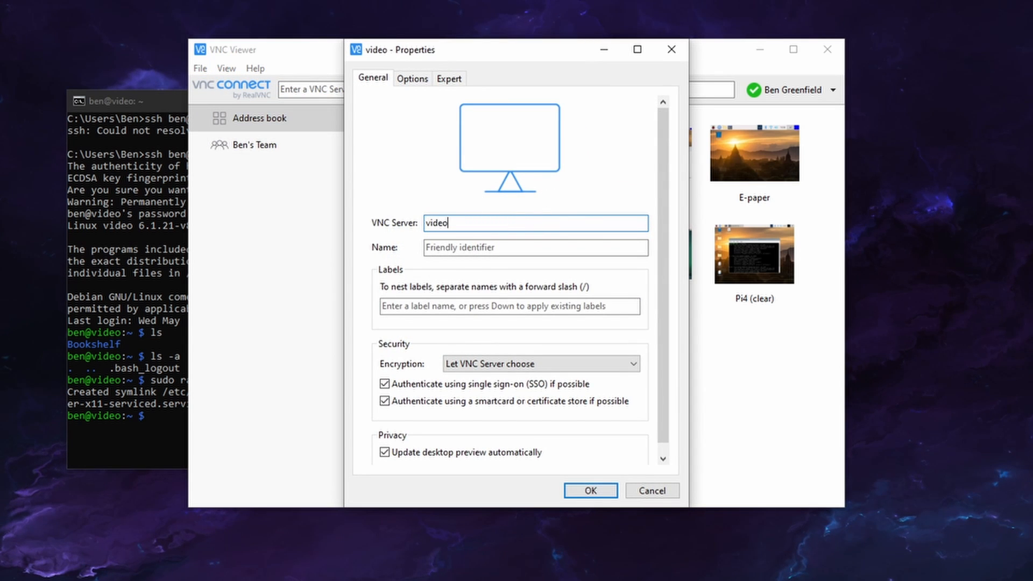
key(Tab)
text(test)
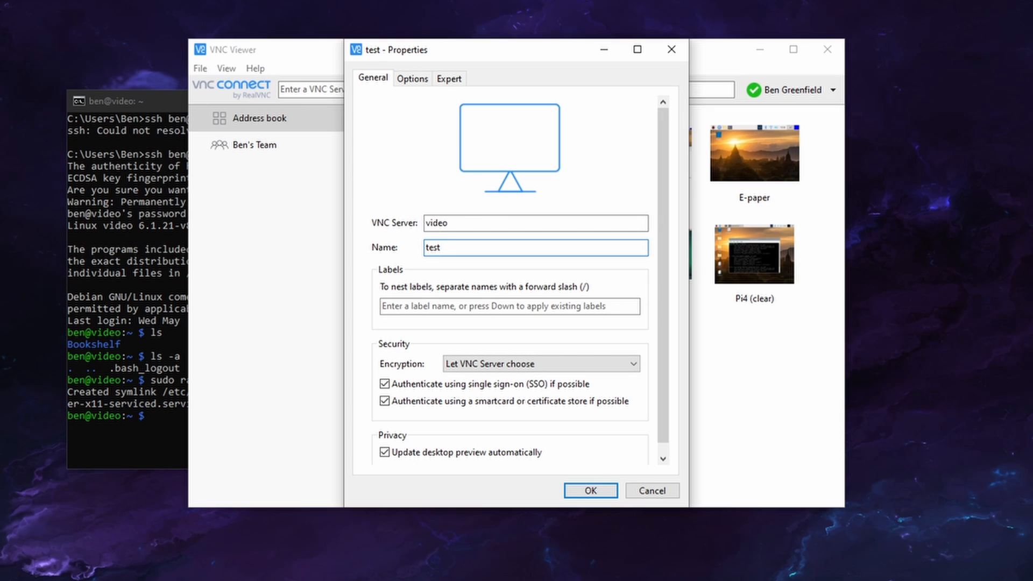
click(603, 488)
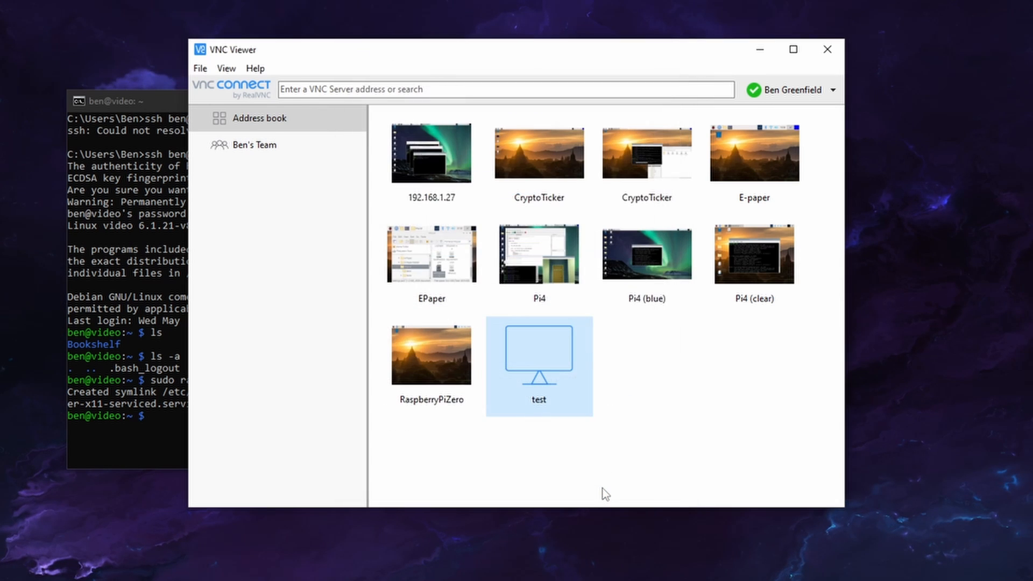
Connect to test, accept the unrecognized server's identity and authenticate with the account username and password
double_click(551, 365)
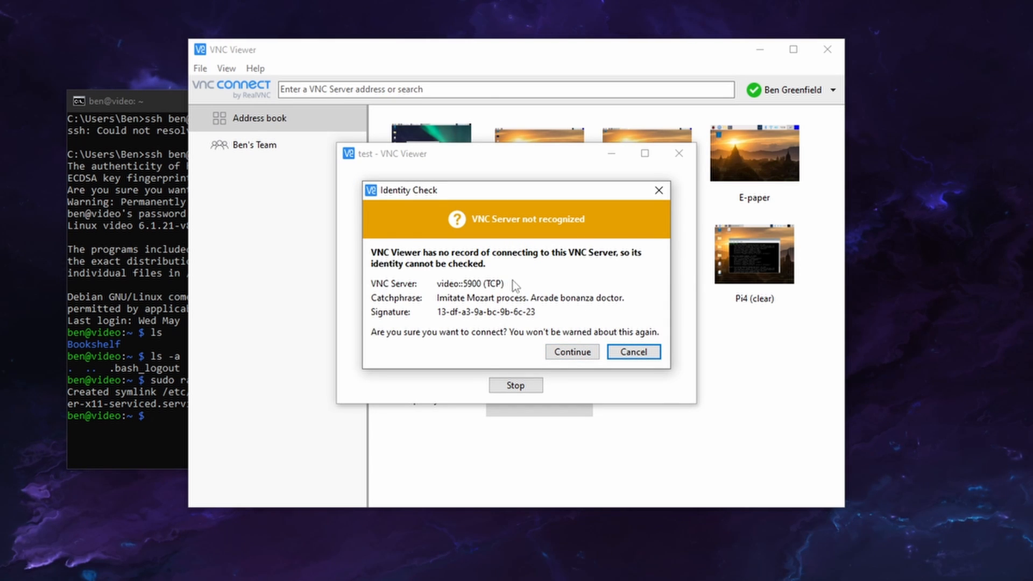
click(572, 352)
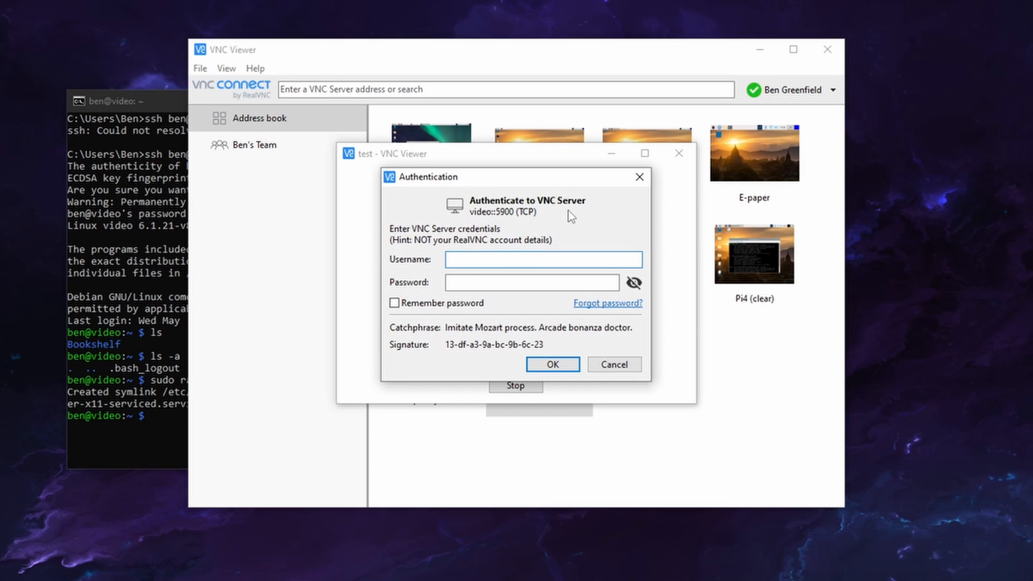
text(ben)
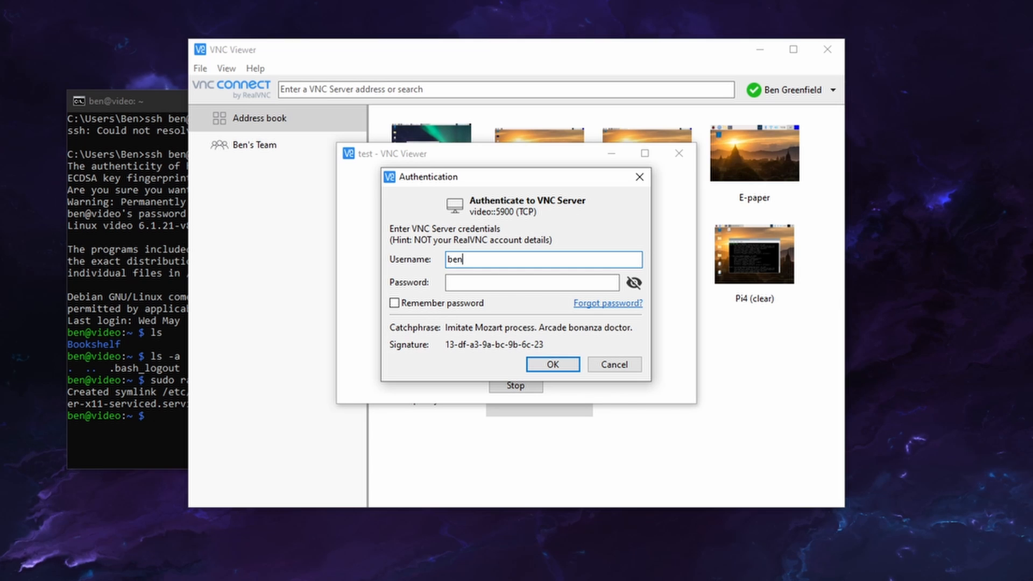
key(Tab)
text(***)
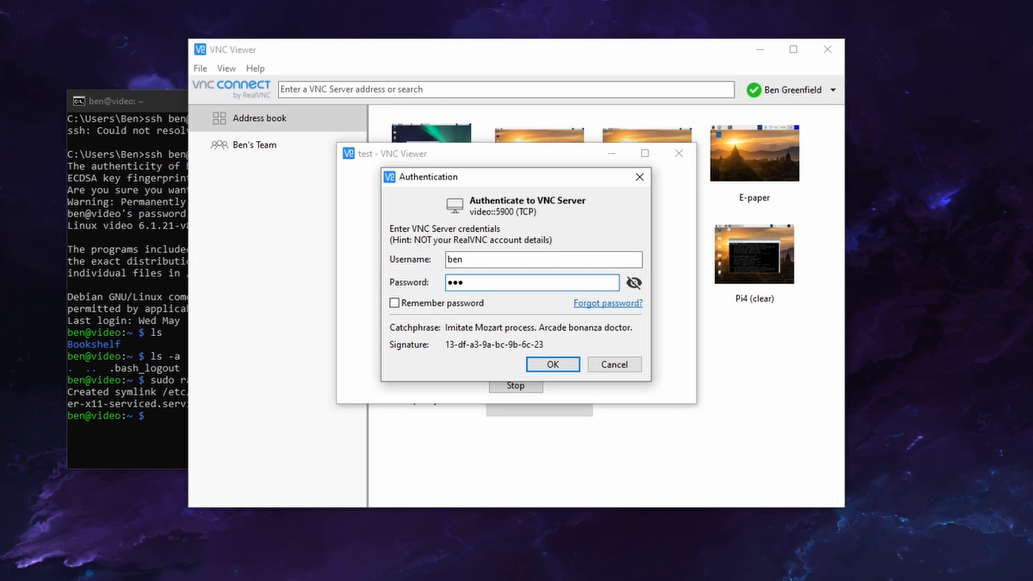
key(Return)
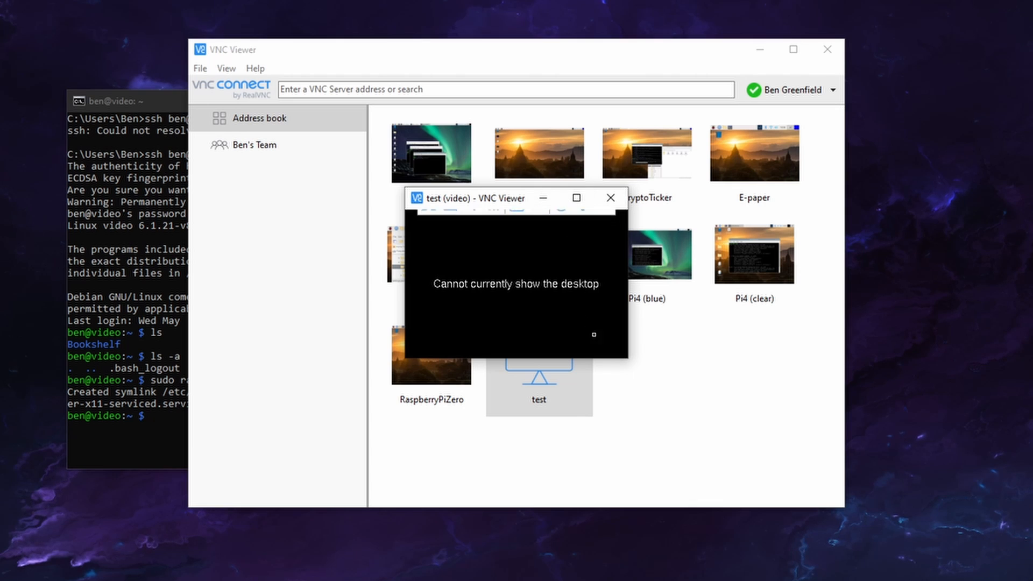
Move the test session window slightly, view it in full screen and return it to a window
drag(511, 202, 496, 191)
click(415, 211)
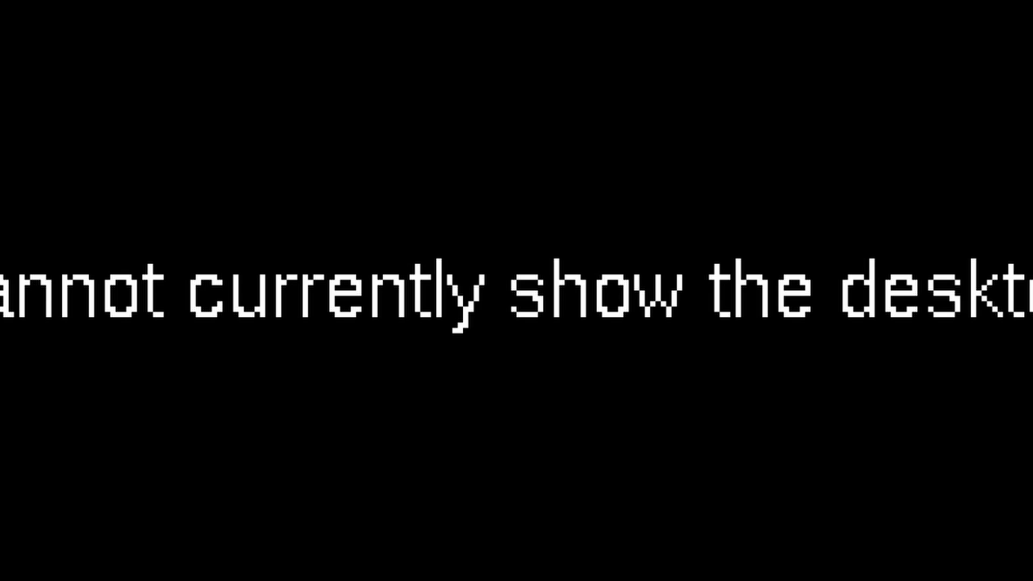
key(ctrl+alt+shift+f)
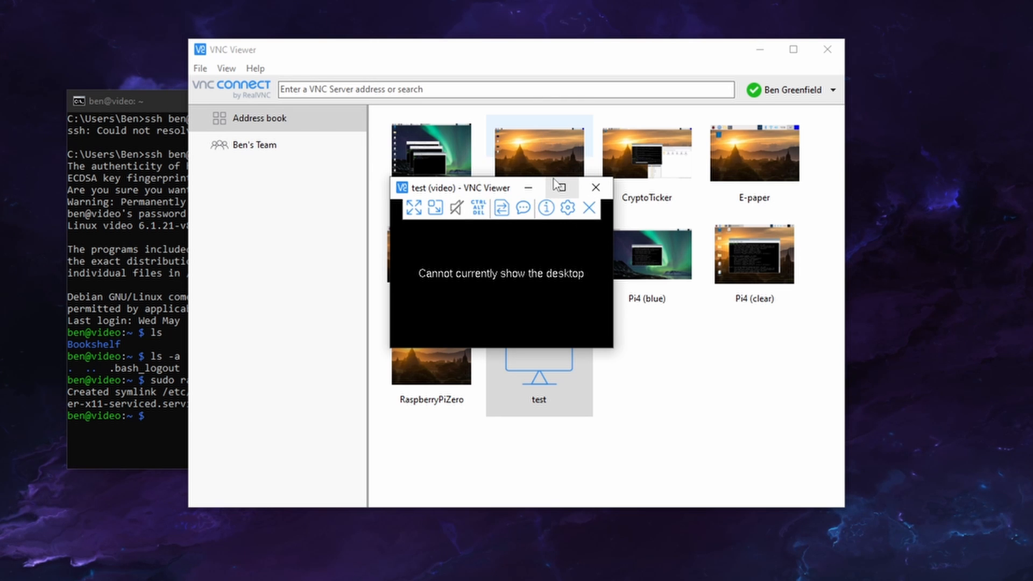
Look over the test session's Options and General properties, close them and disconnect from the session
click(568, 208)
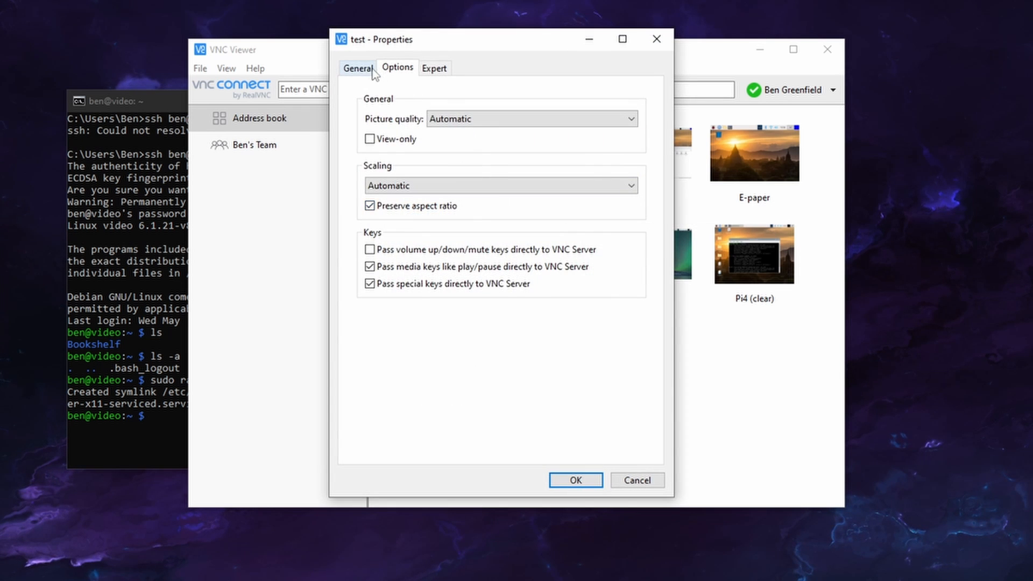
click(373, 70)
key(Escape)
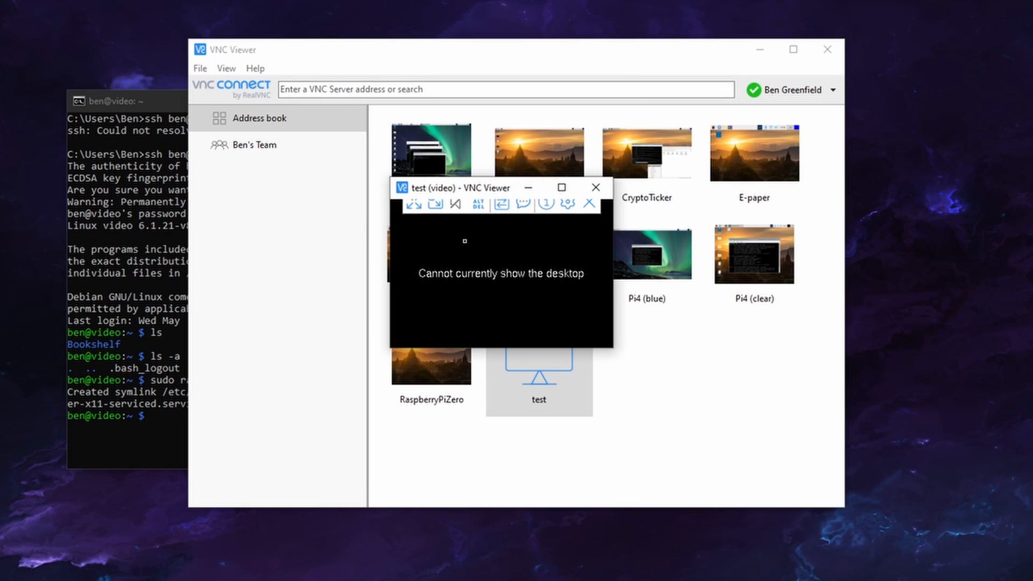
click(588, 213)
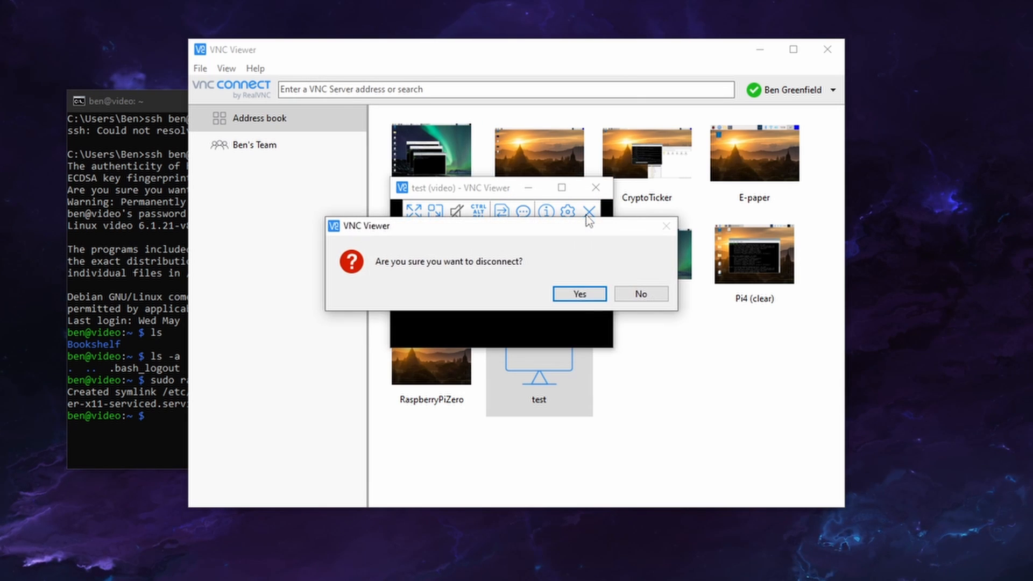
click(591, 294)
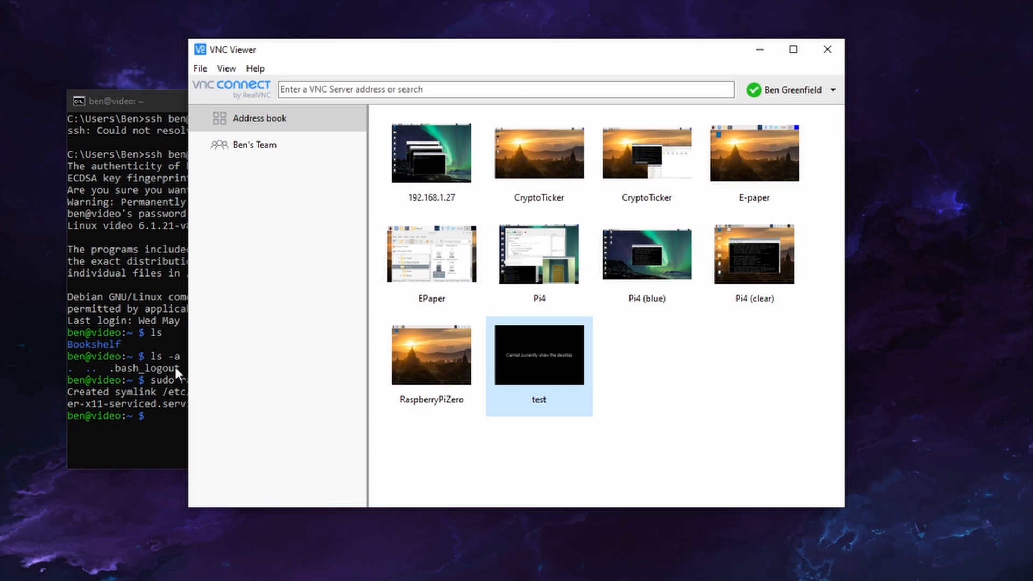
Run sudo raspi-config in the SSH session and set the VNC resolution for headless use to 800x600
click(149, 324)
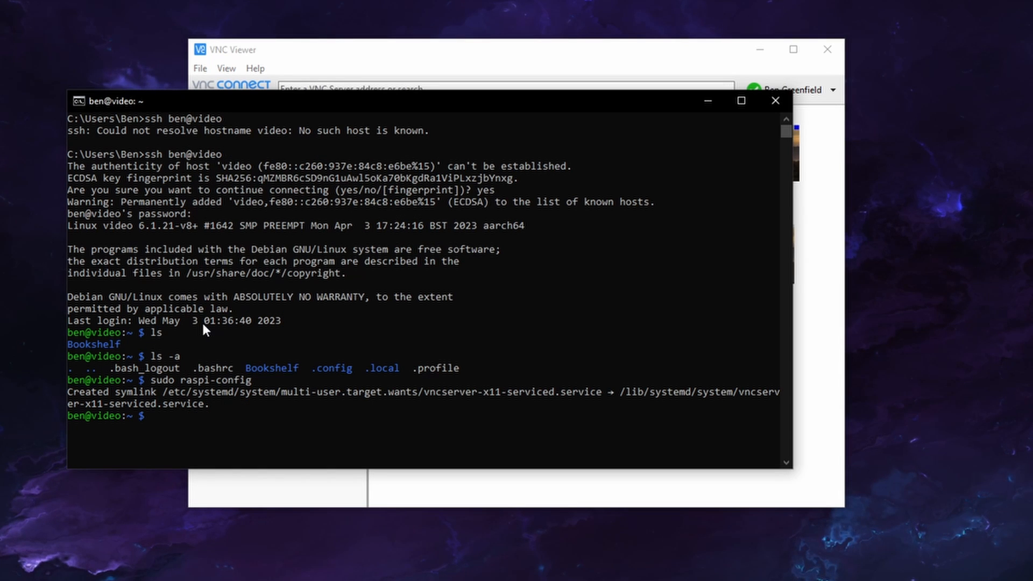
key(Up)
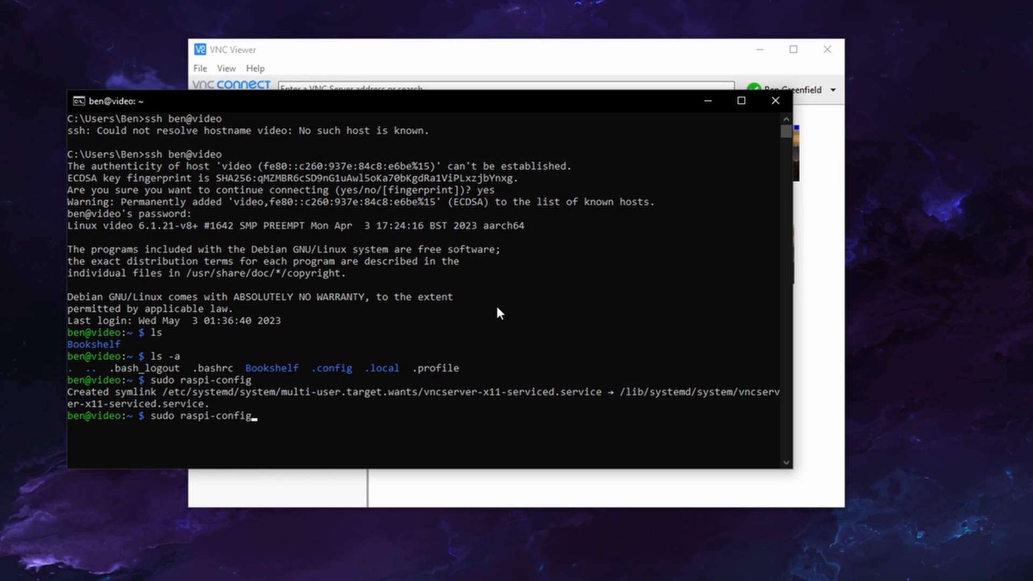
key(Return)
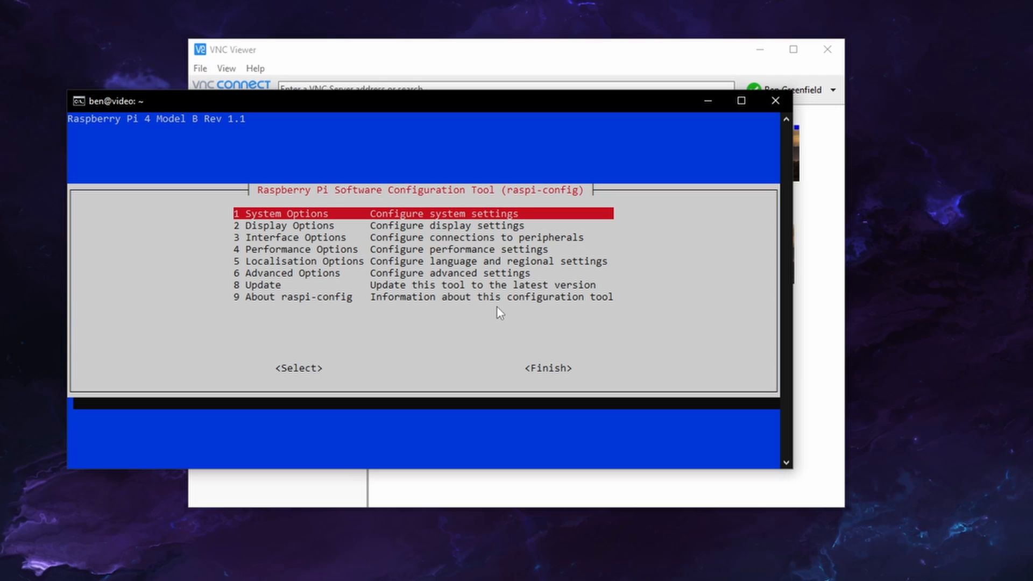
key(Down)
key(Return)
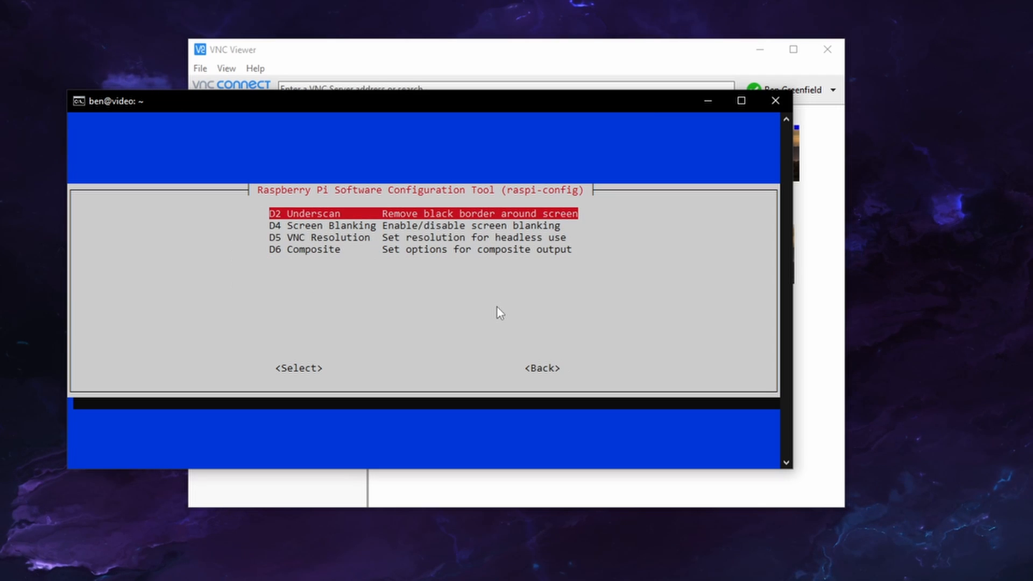
key(Down)
key(Down)
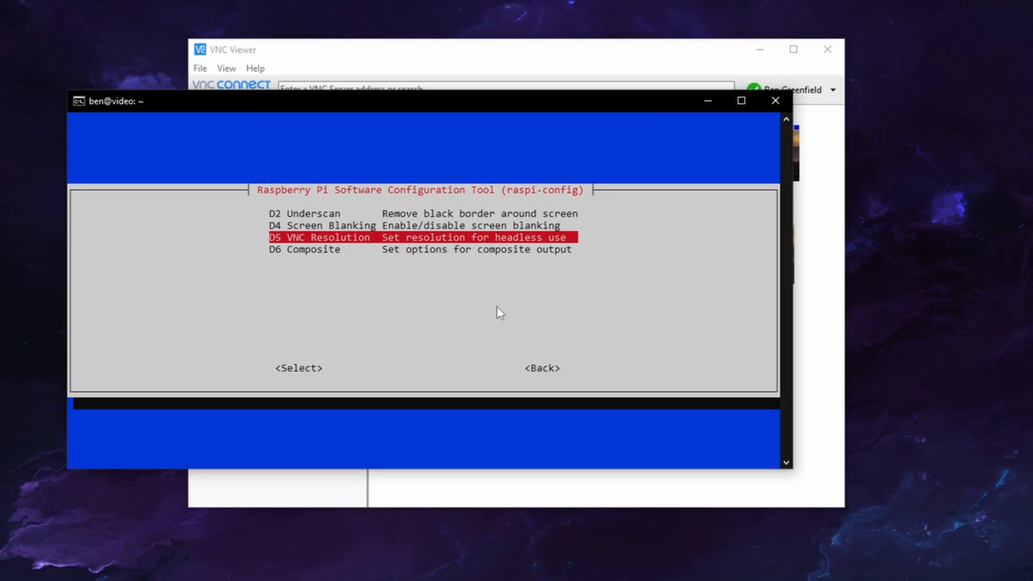
key(Return)
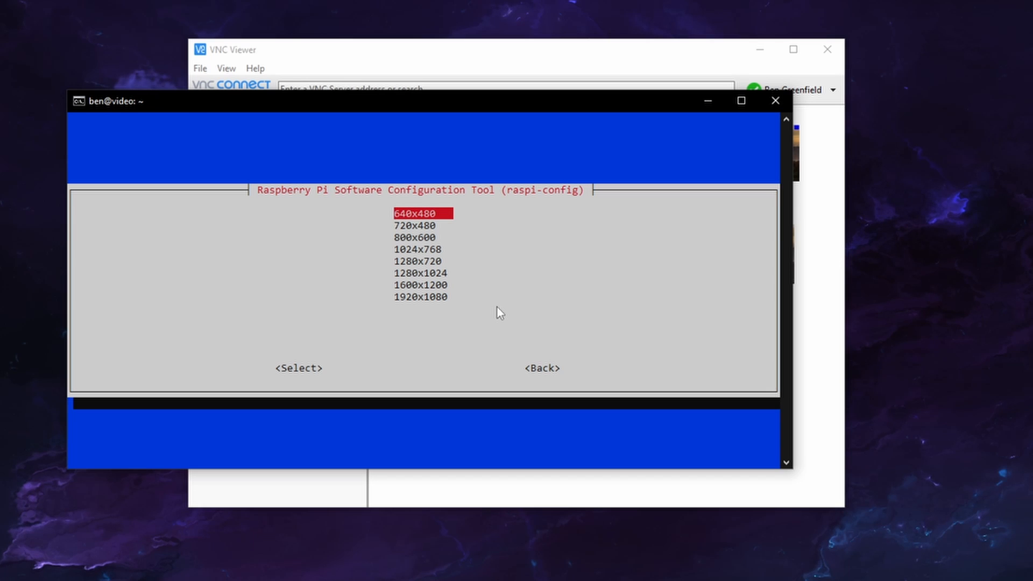
key(Down)
key(Down)
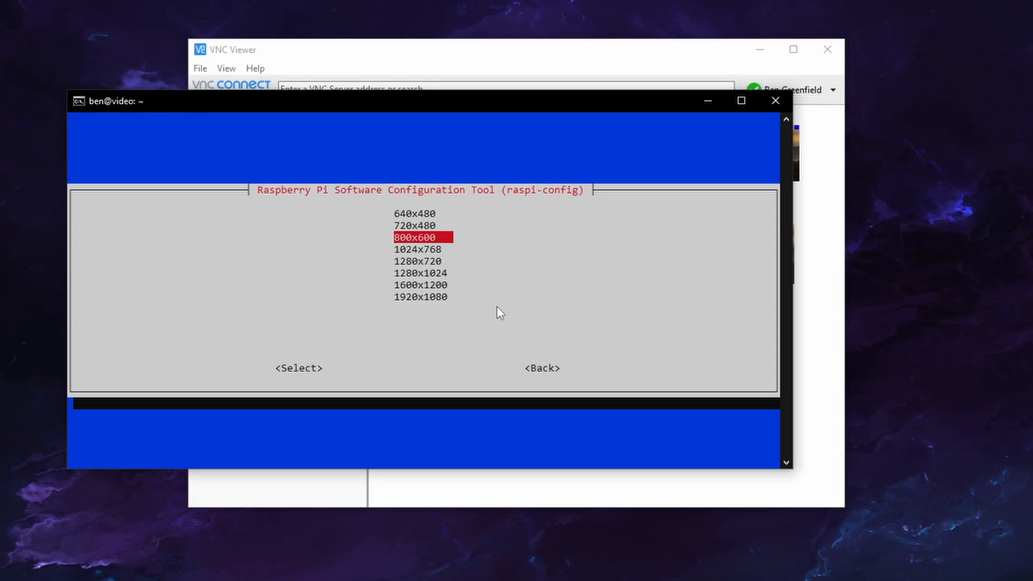
key(Return)
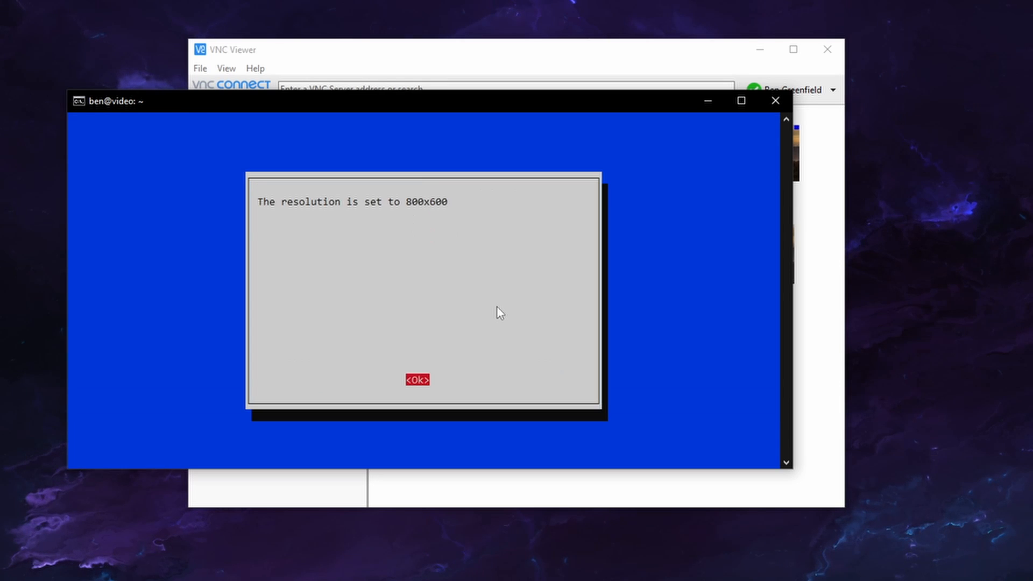
key(Return)
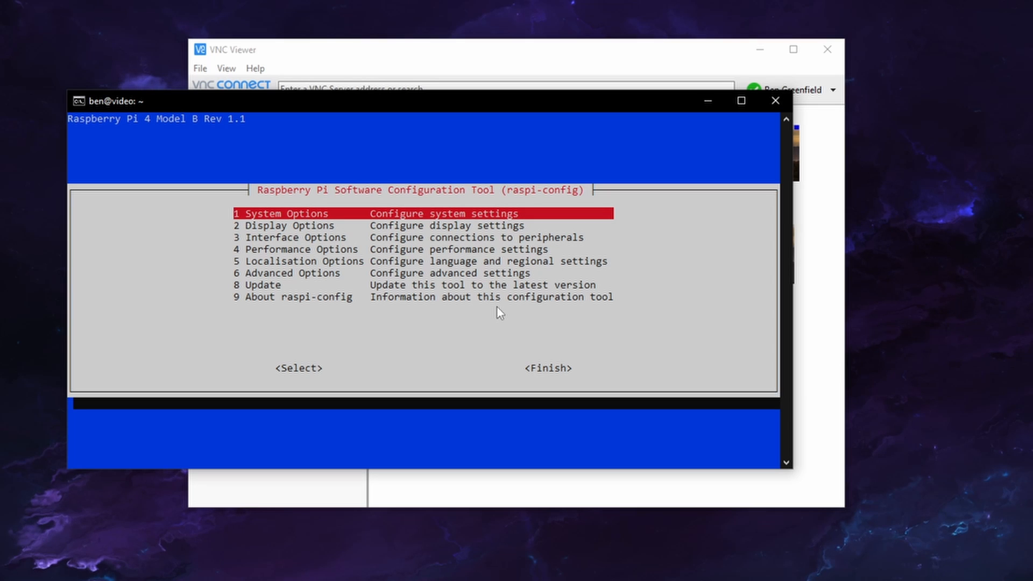
Finish the Raspberry Pi configuration and agree to reboot the Pi
key(Tab)
key(Tab)
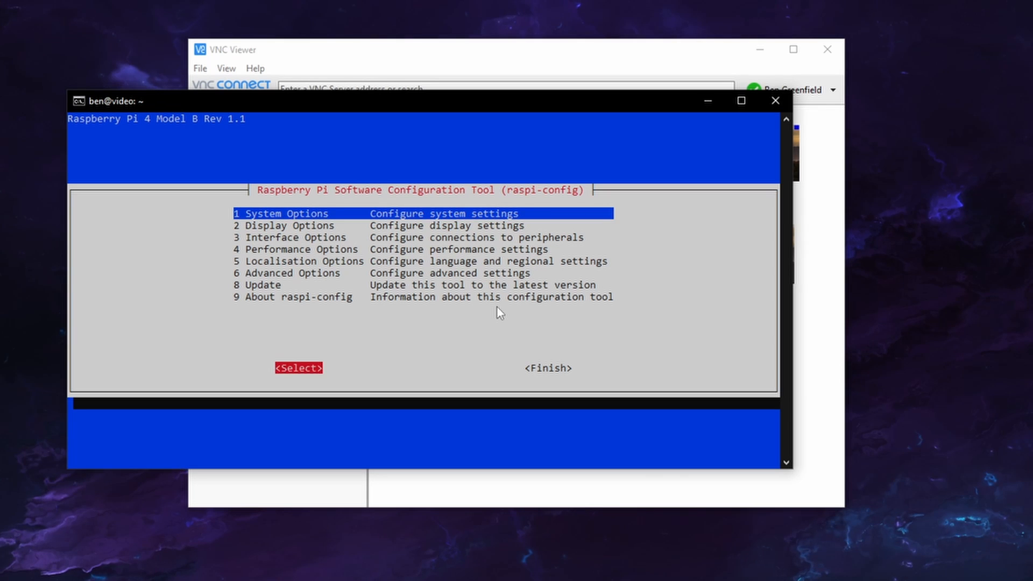
key(Return)
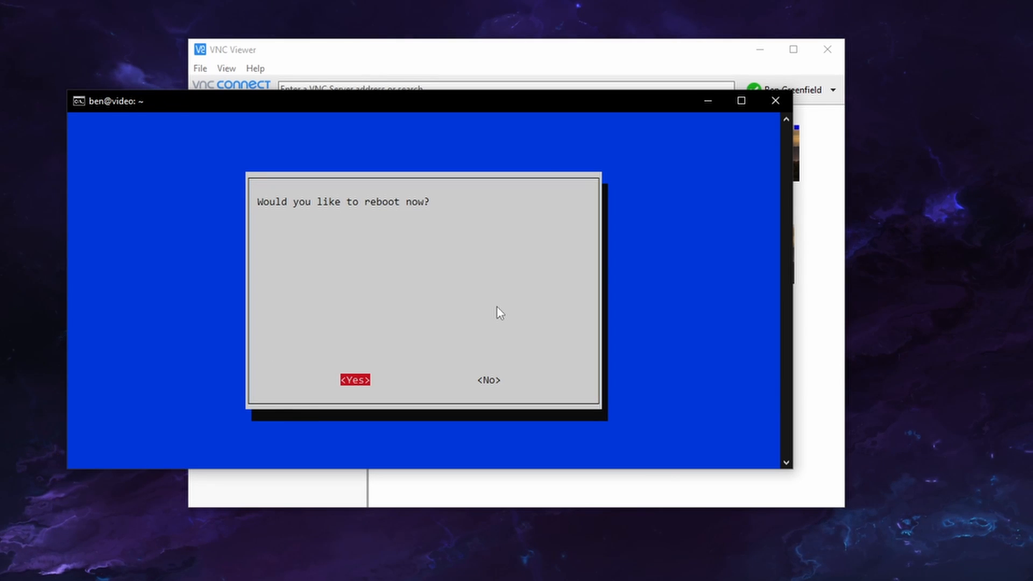
key(Return)
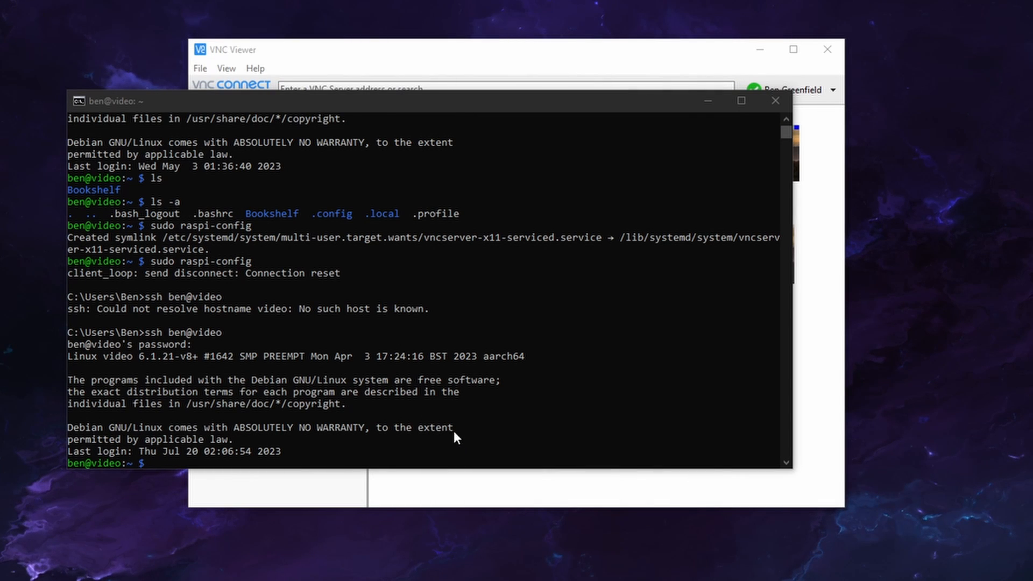
Reconnect to test in VNC Viewer and authenticate with the account password
click(501, 430)
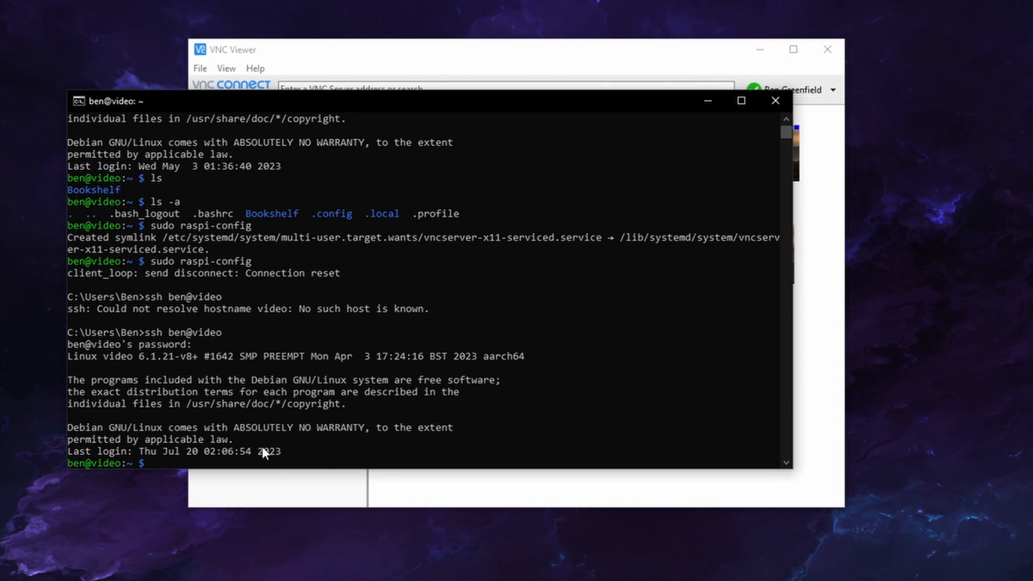
click(452, 490)
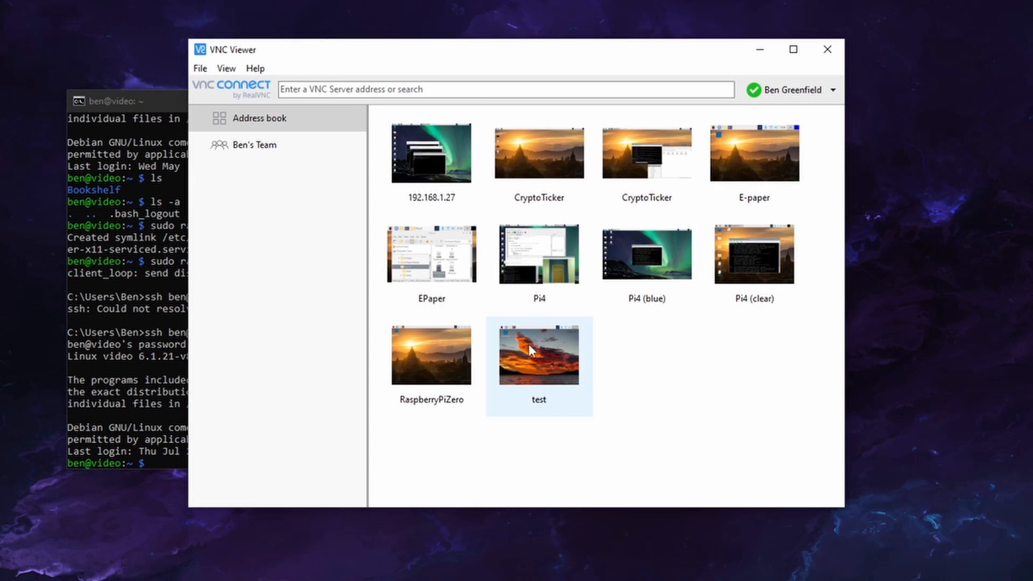
double_click(539, 375)
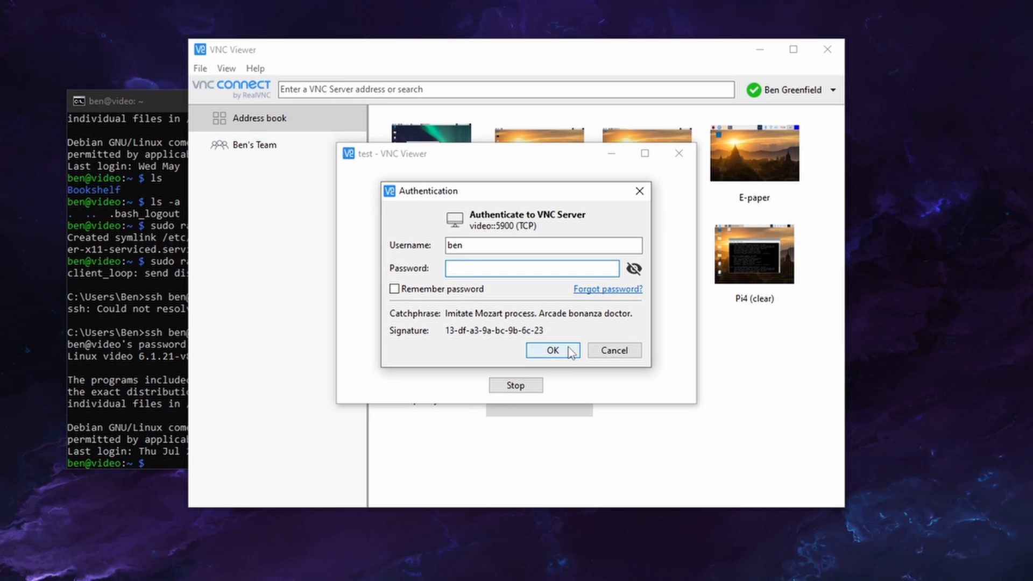
text(••••)
click(568, 347)
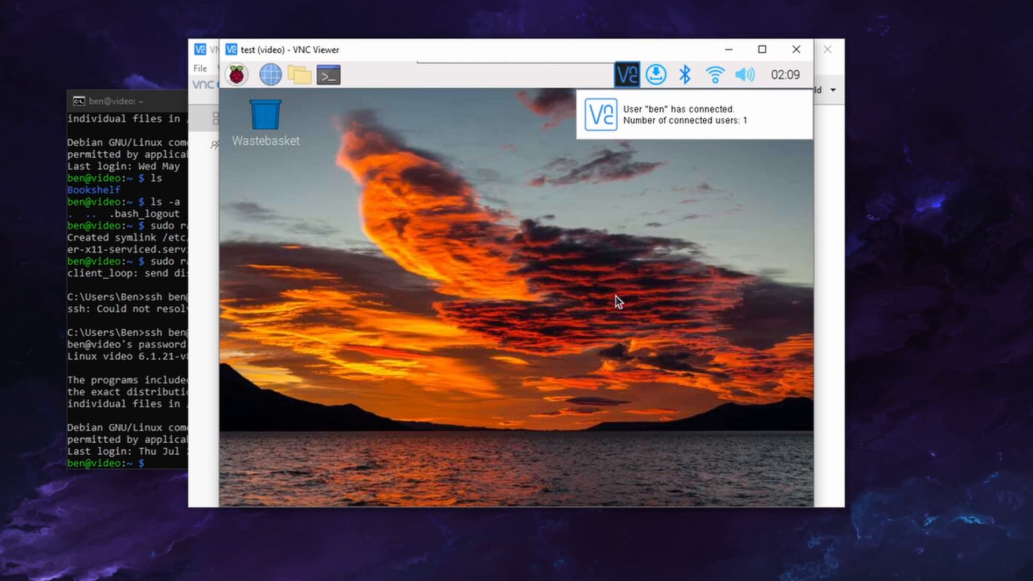
drag(508, 257, 641, 354)
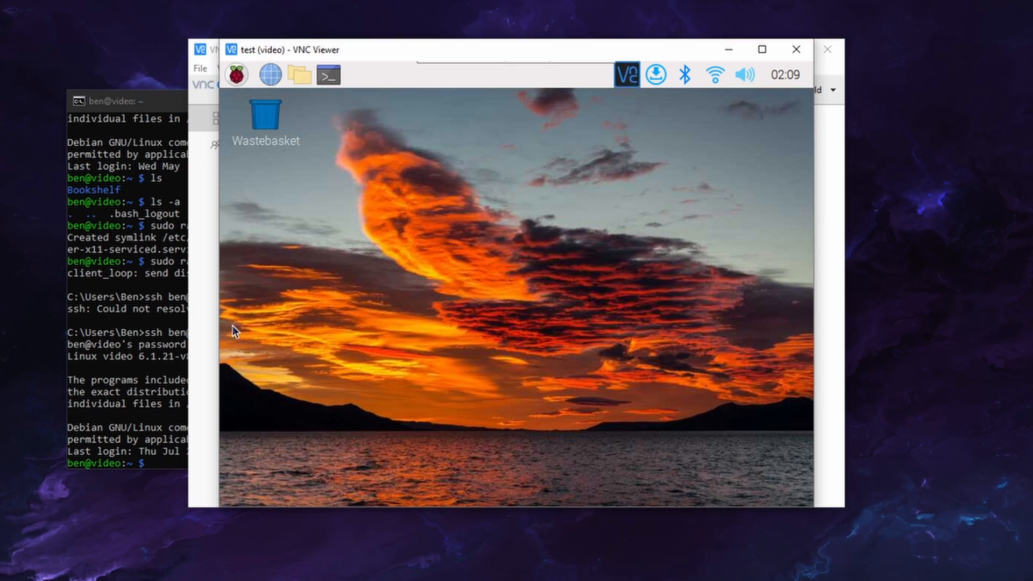
click(151, 367)
text(vnc)
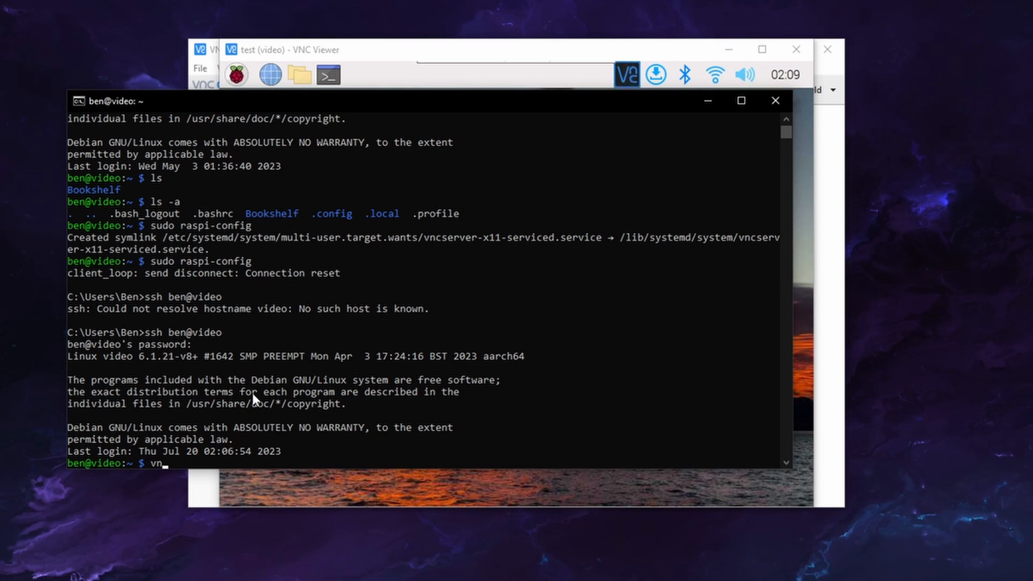
text(server)
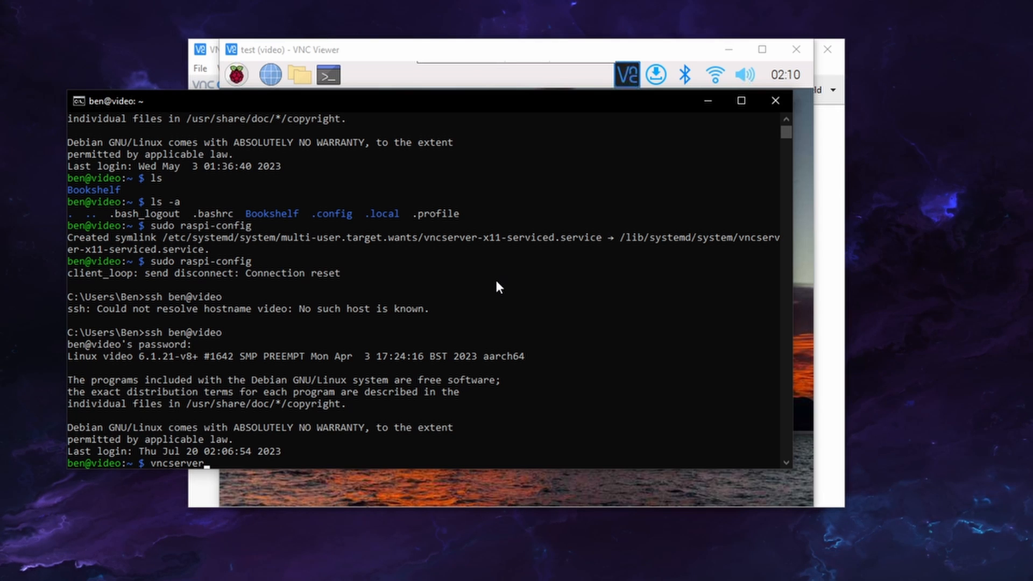
key(BackSpace)
key(BackSpace)
key(BackSpace)
key(BackSpace)
key(BackSpace)
key(BackSpace)
key(BackSpace)
key(BackSpace)
key(BackSpace)
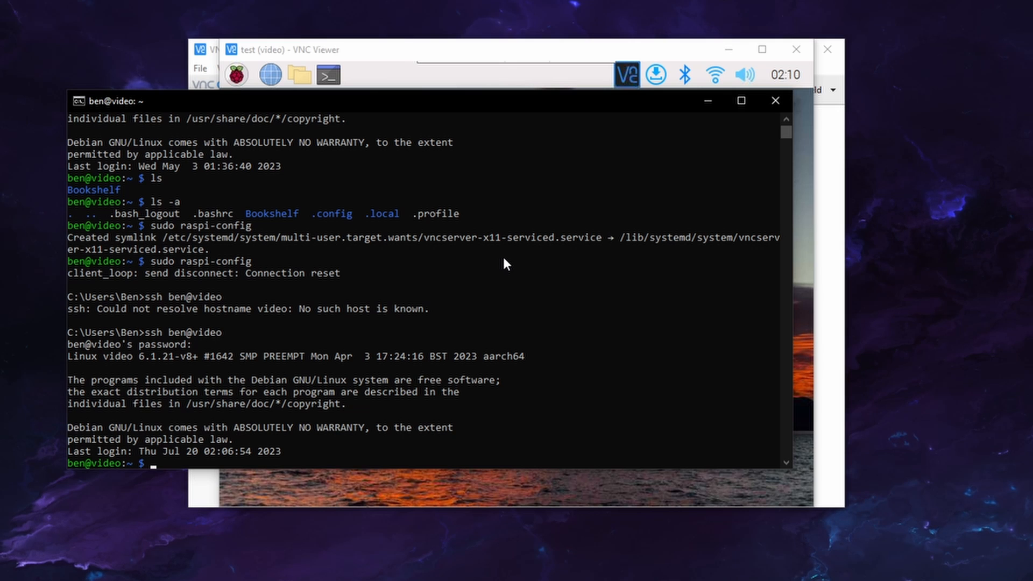
click(482, 65)
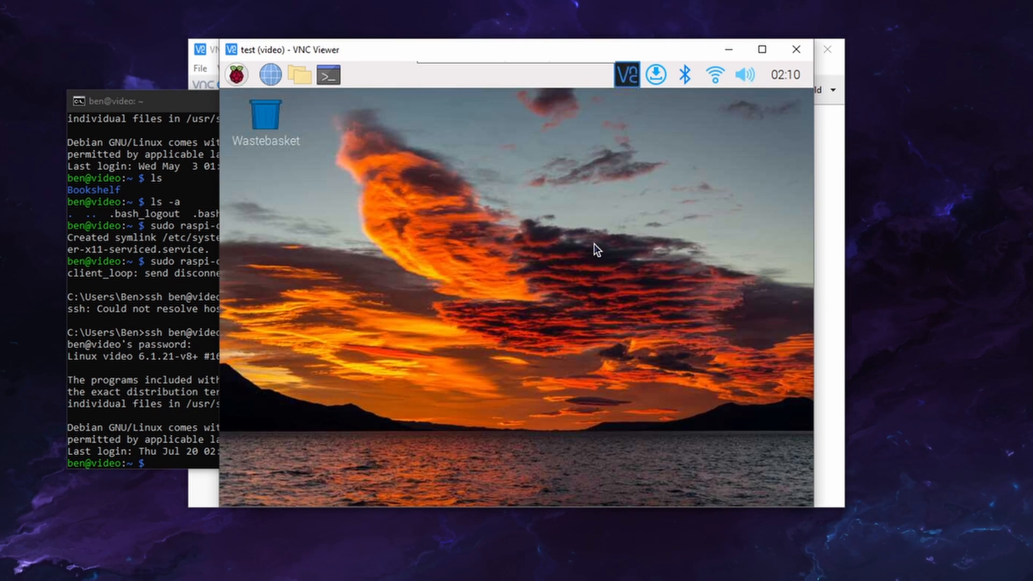
drag(592, 246, 496, 352)
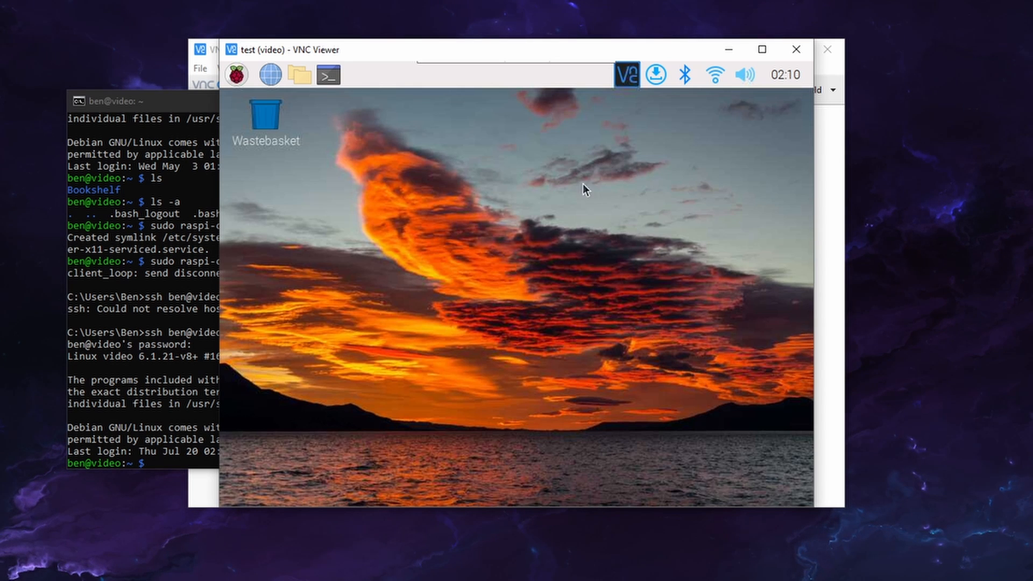
Open the VNC Server window on the Pi's desktop, view the server's IP address and the cloud sign-in form, and cancel signing in
click(623, 76)
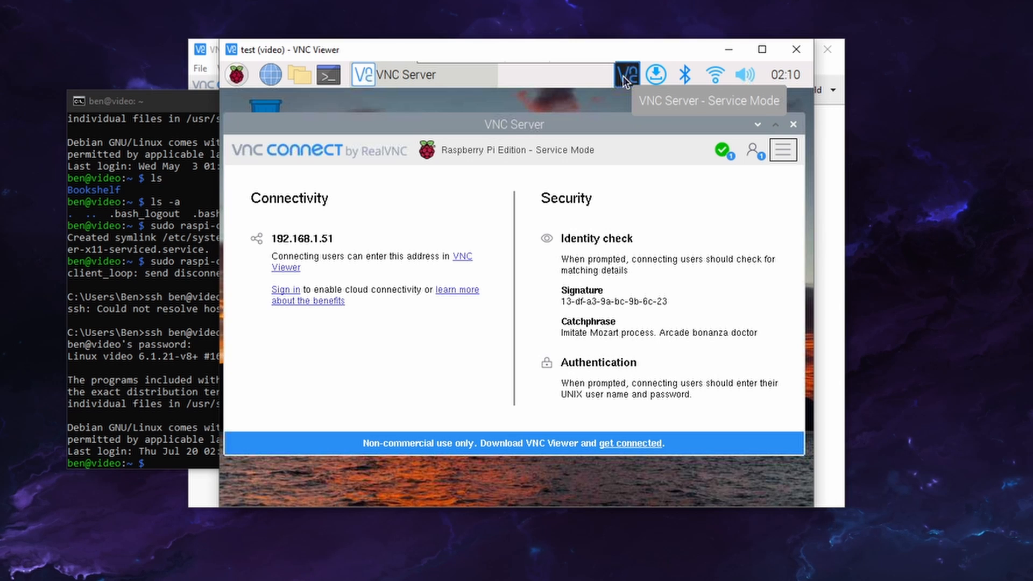
drag(283, 238, 388, 234)
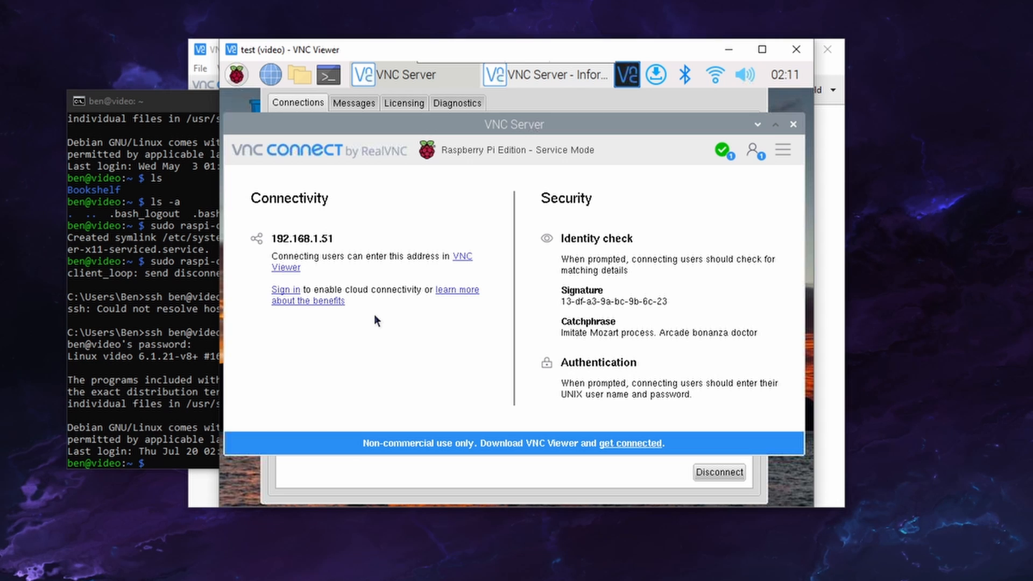
click(292, 290)
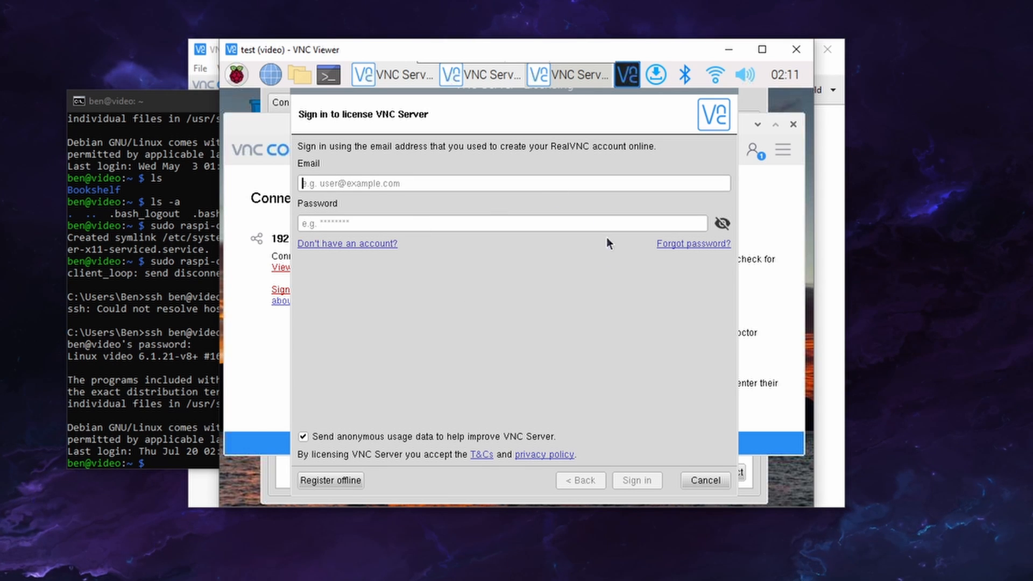
click(705, 480)
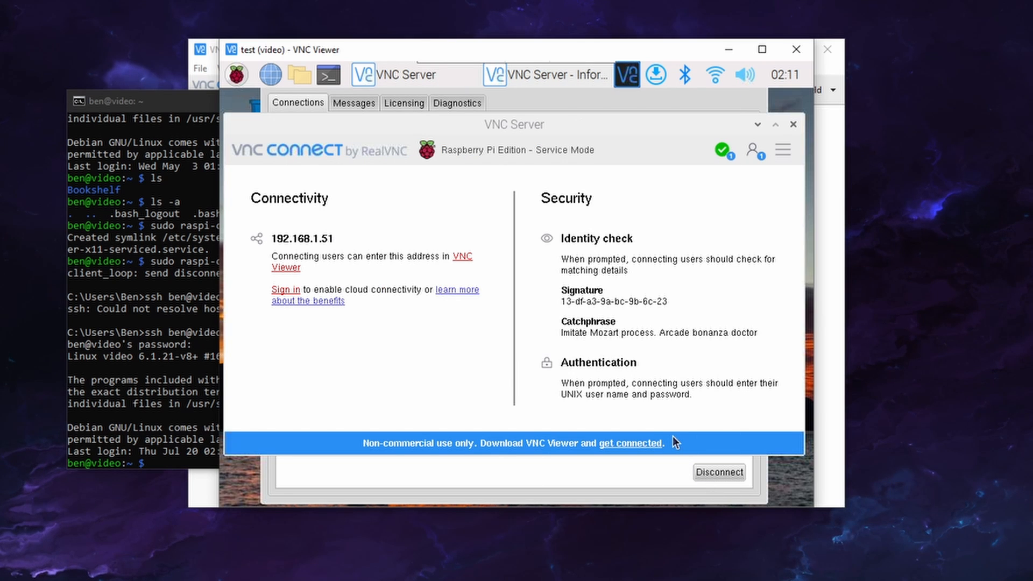
View the team's connections in the main VNC Viewer window and return to the test session
click(530, 473)
click(828, 131)
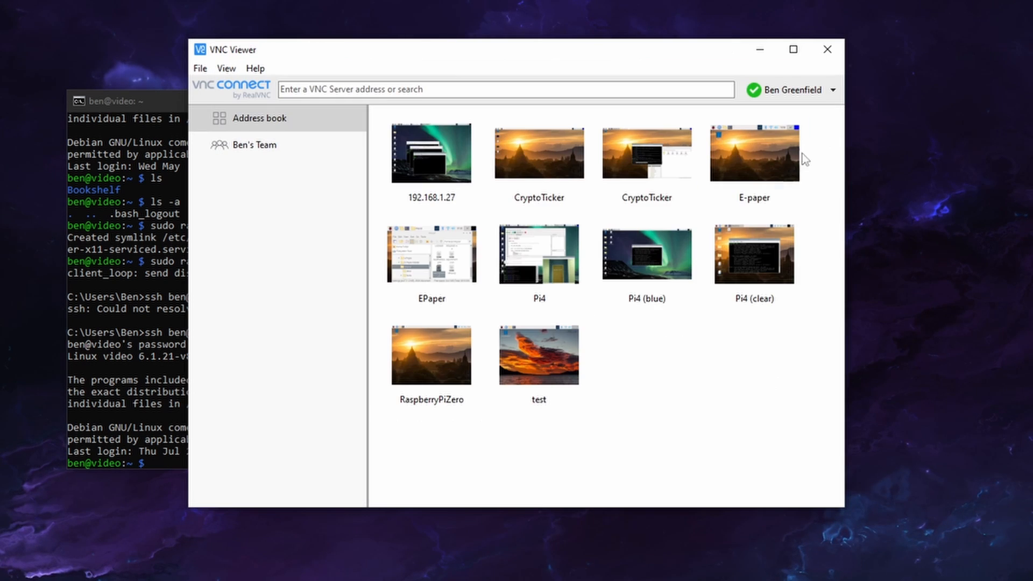
click(288, 144)
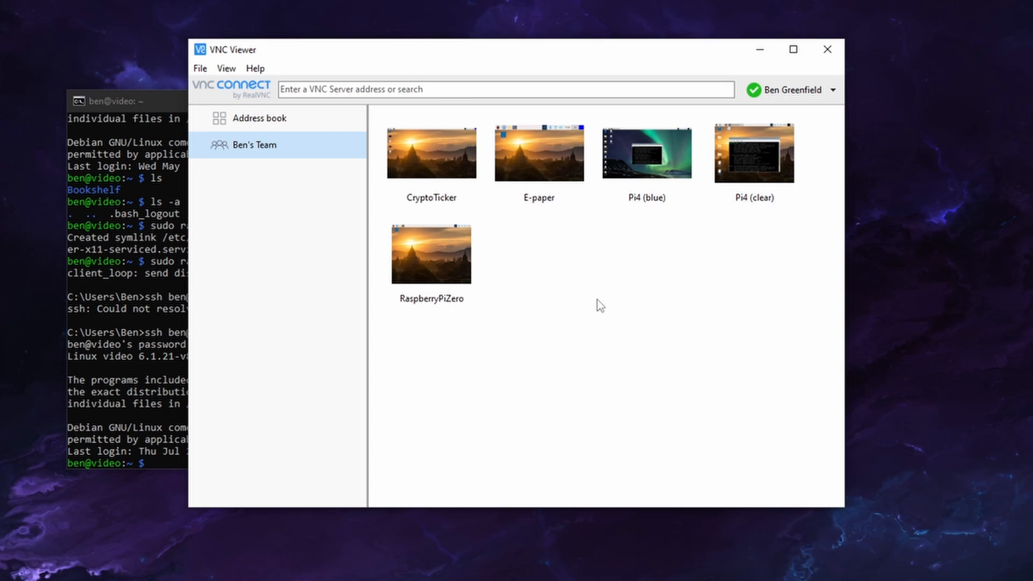
click(377, 579)
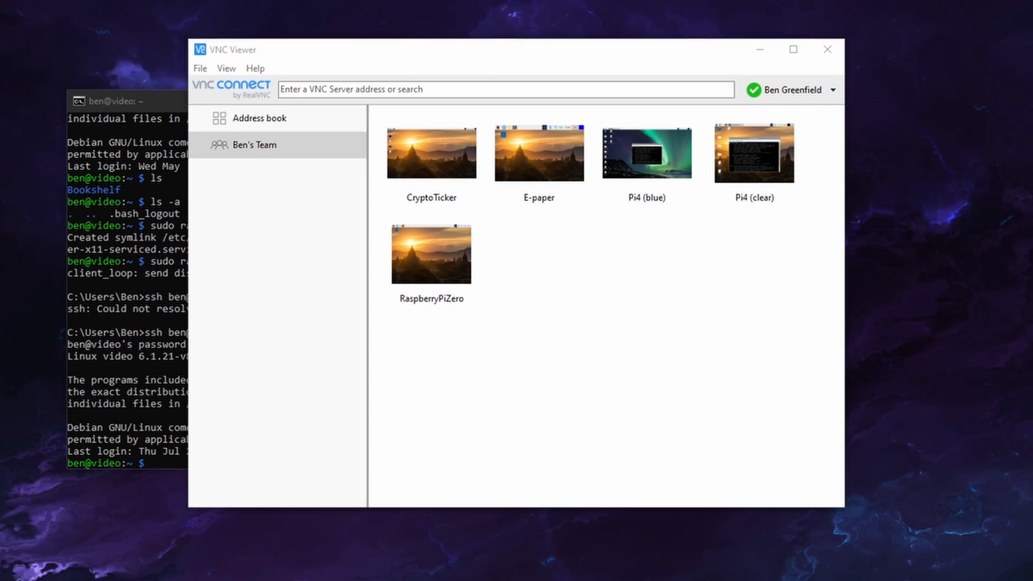
click(376, 579)
Close the VNC Server window and open a terminal on the Raspberry Pi desktop
click(793, 125)
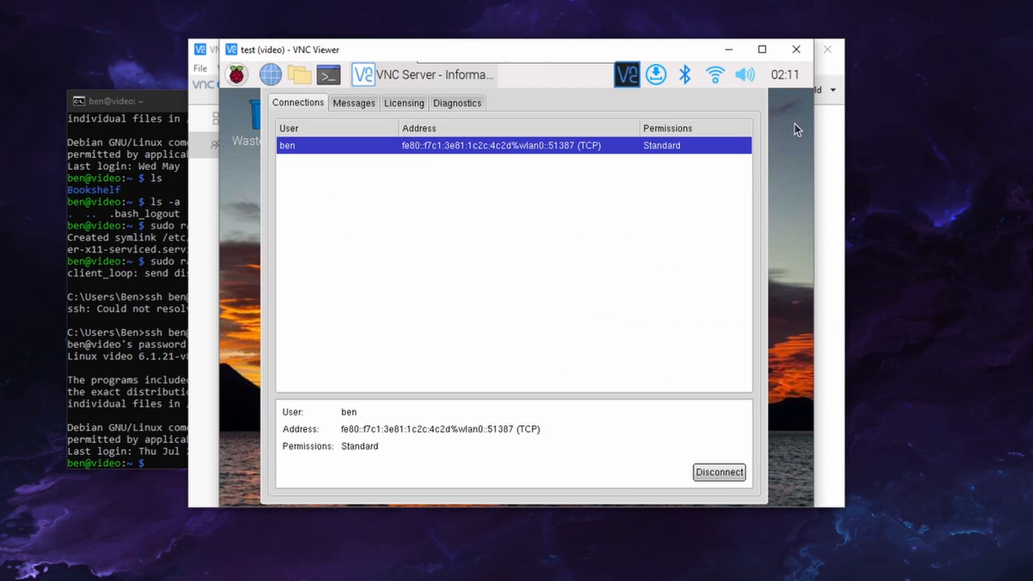
click(337, 78)
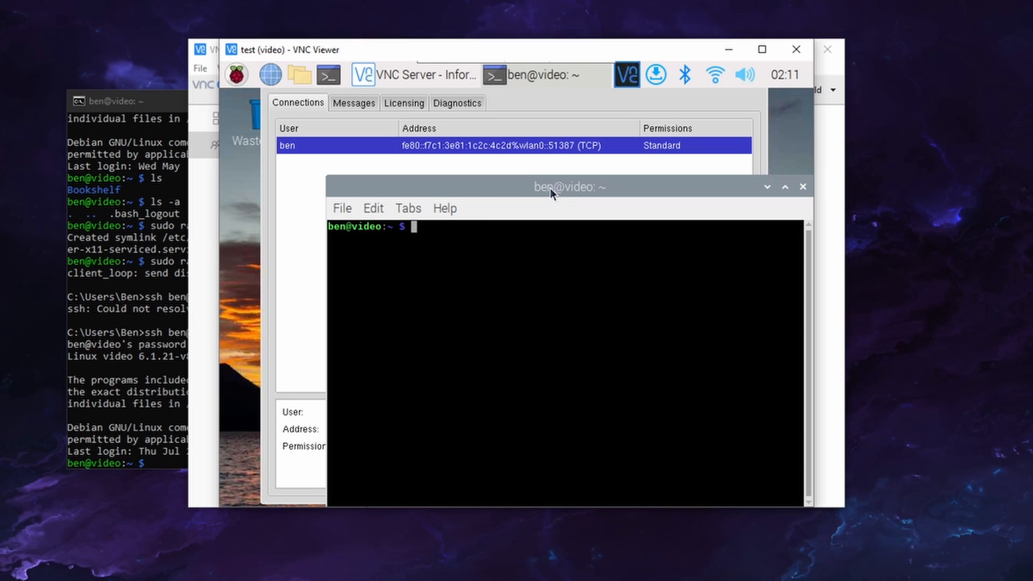